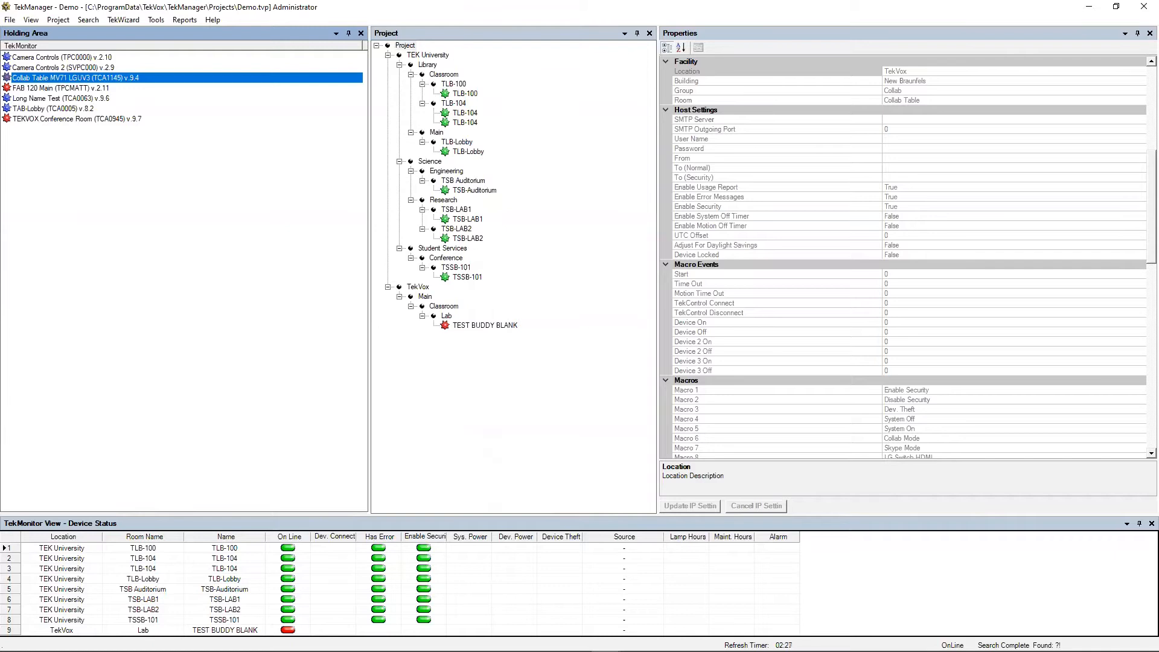
Step: Create a new project and set its project name to Campus in the project settings
{"action": "left_click", "coordinate": [10, 20]}
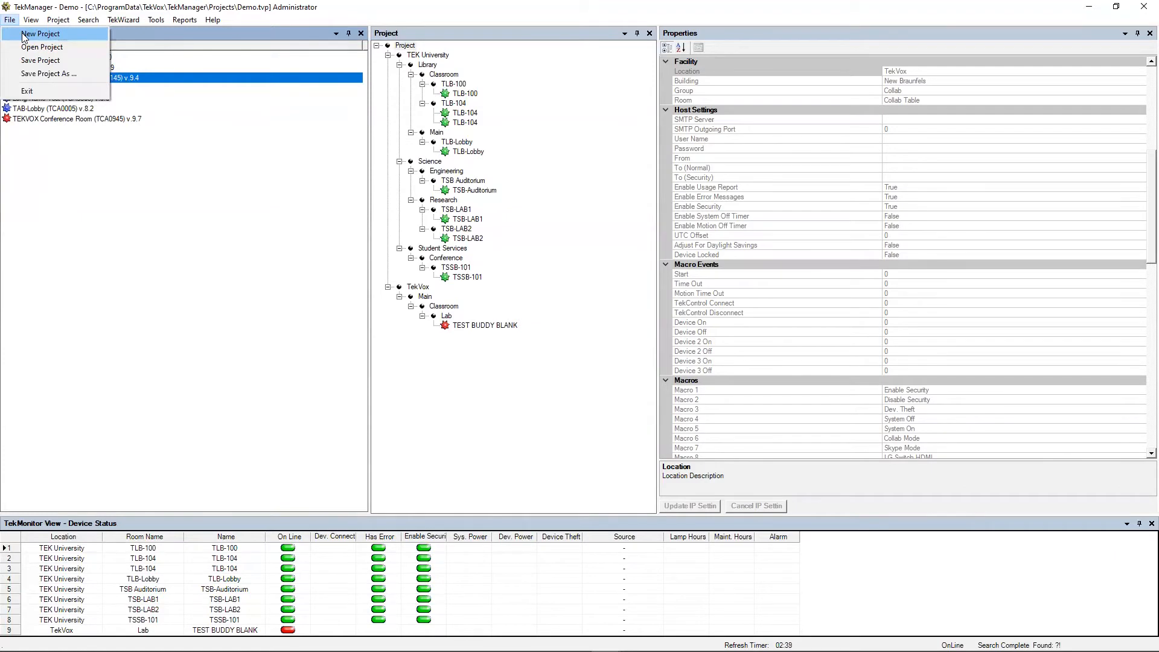
{"action": "left_click", "coordinate": [24, 34]}
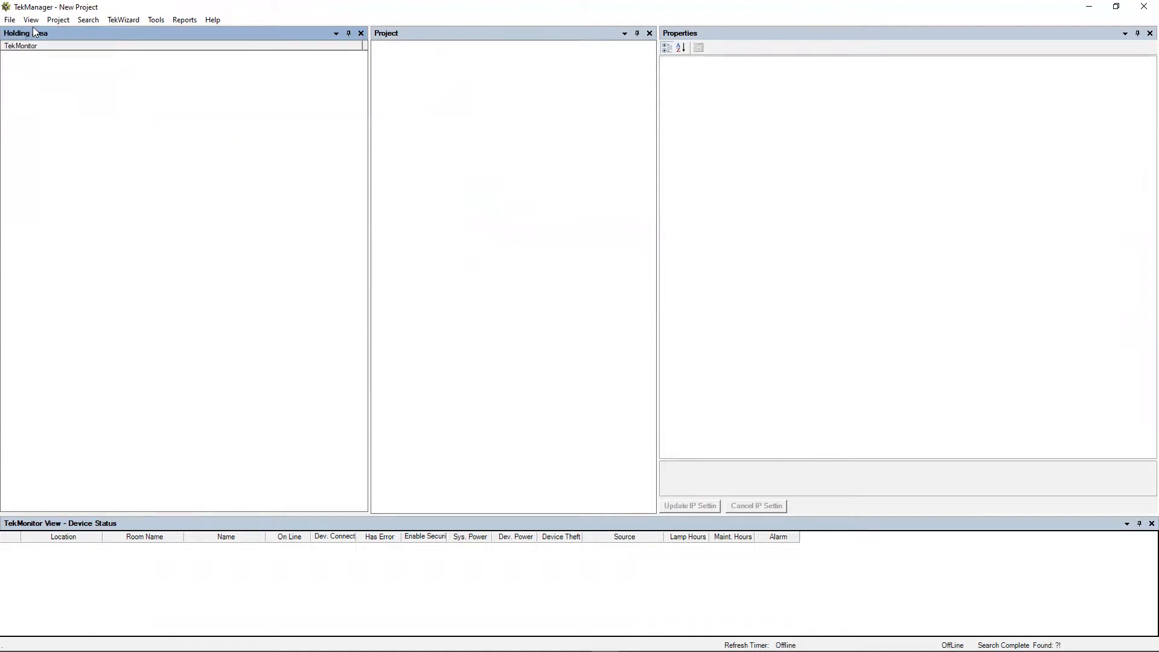
{"action": "left_click", "coordinate": [57, 21]}
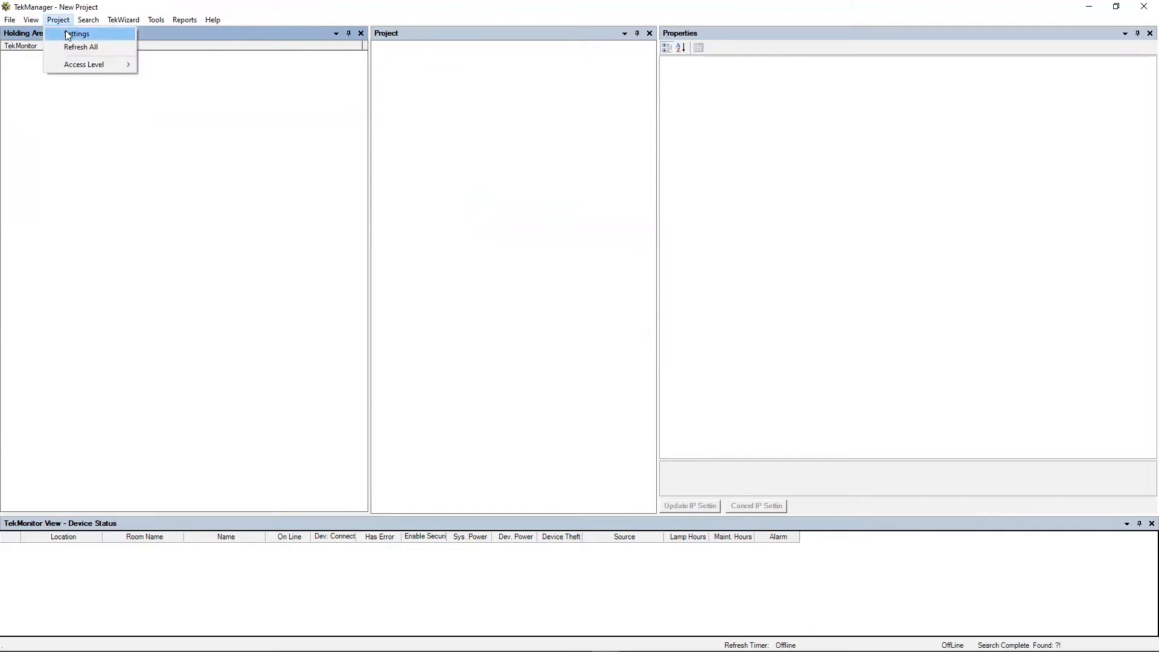
{"action": "left_click", "coordinate": [68, 35]}
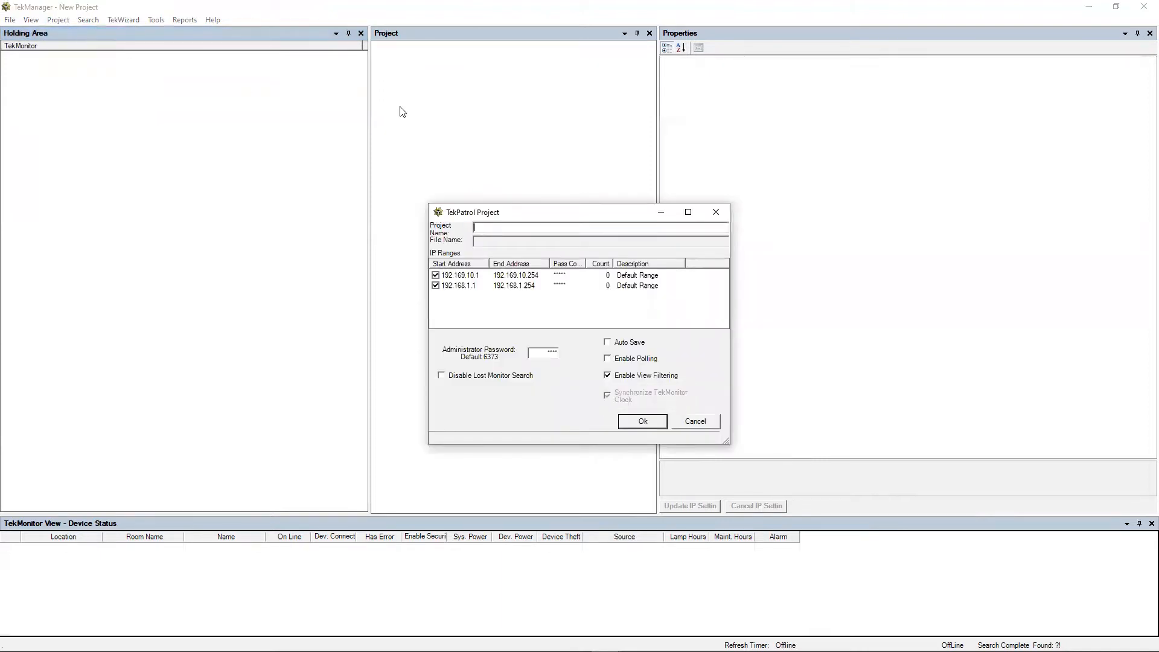
{"action": "left_click", "coordinate": [497, 226]}
{"action": "type", "text": "Campus"}
Step: Remove the default IP range from 192.168.1.1 to 192.168.1.254 from the project
{"action": "left_click", "coordinate": [516, 286]}
{"action": "right_click", "coordinate": [515, 287]}
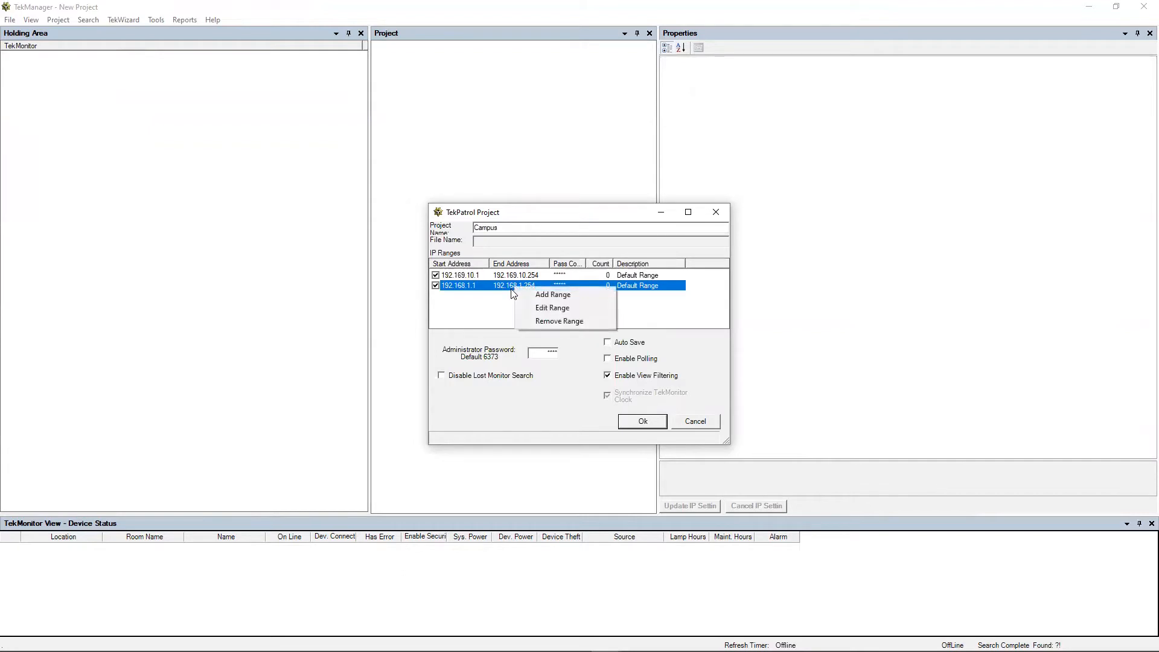
{"action": "left_click", "coordinate": [544, 321]}
{"action": "left_click", "coordinate": [559, 375]}
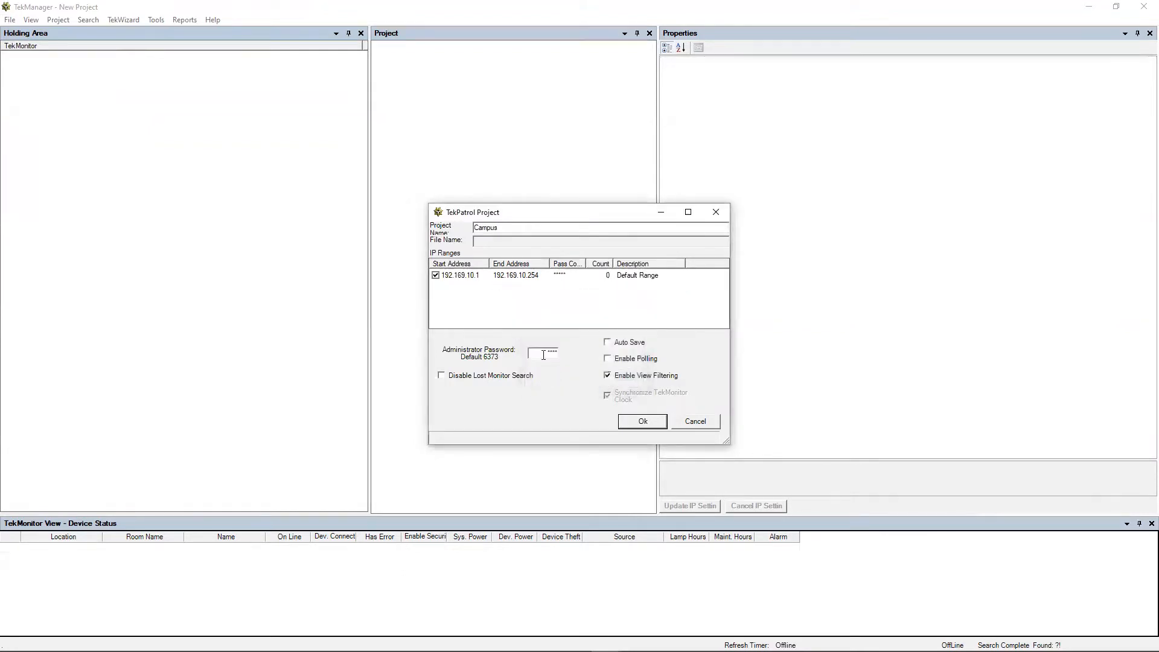
Step: Edit the remaining default IP range so its networks begin at 192.169.1 and end at 192.169.3
{"action": "double_click", "coordinate": [516, 279]}
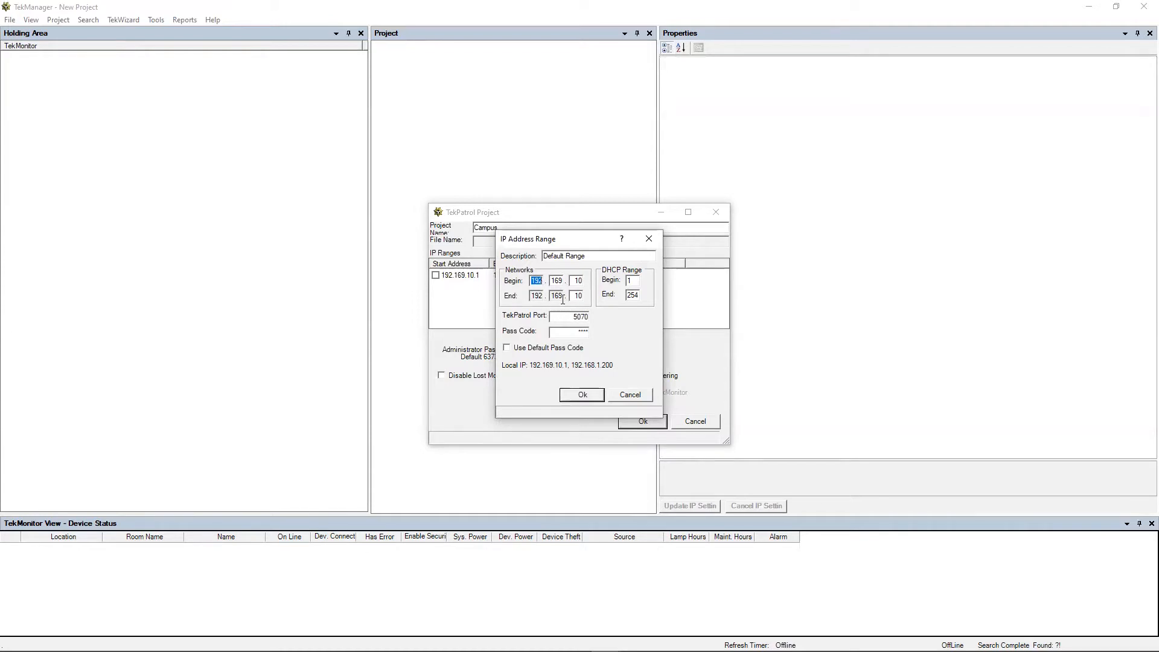
{"action": "left_click", "coordinate": [560, 281]}
{"action": "double_click", "coordinate": [537, 281]}
{"action": "left_click", "coordinate": [551, 281]}
{"action": "double_click", "coordinate": [556, 281]}
{"action": "left_click", "coordinate": [561, 283]}
{"action": "type", "text": "1"}
{"action": "left_click", "coordinate": [536, 296]}
{"action": "left_click", "coordinate": [572, 296]}
{"action": "type", "text": "3"}
{"action": "left_click", "coordinate": [580, 282]}
{"action": "type", "text": "1"}
Step: Change the IP range's description to Building 1 and save the range
{"action": "left_click_drag", "start_coordinate": [567, 317], "coordinate": [597, 320]}
{"action": "left_click", "coordinate": [576, 333]}
{"action": "left_click_drag", "start_coordinate": [584, 246], "coordinate": [631, 248]}
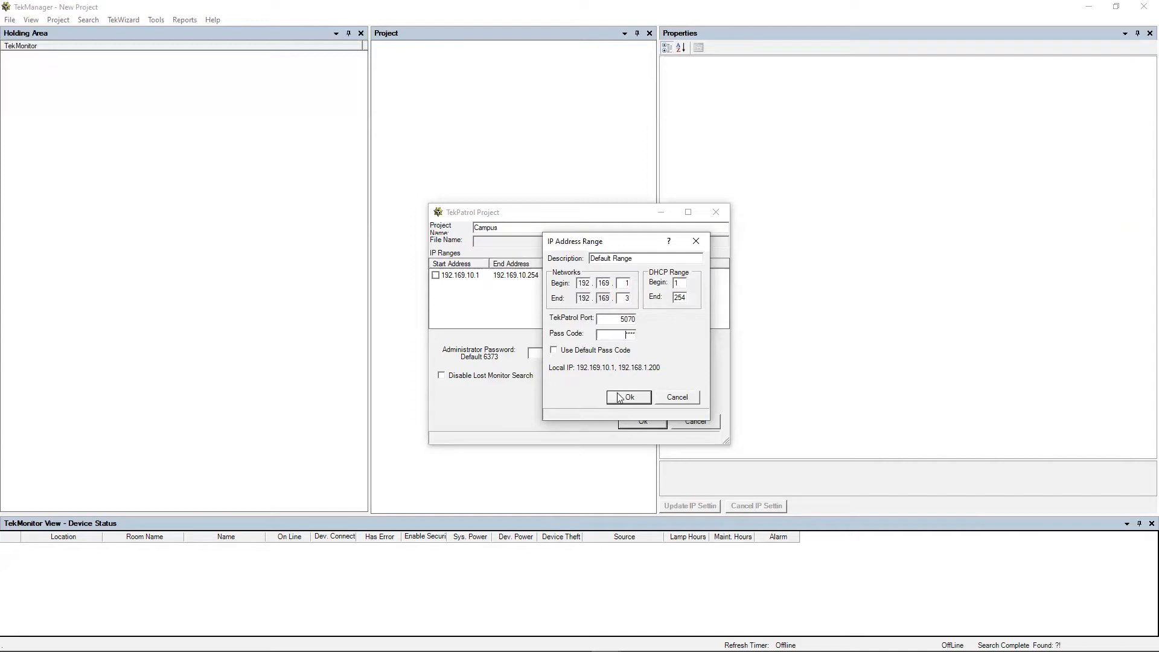
{"action": "left_click", "coordinate": [639, 258]}
{"action": "left_click_drag", "start_coordinate": [638, 259], "coordinate": [590, 259]}
{"action": "type", "text": "Building 1"}
{"action": "left_click", "coordinate": [628, 397]}
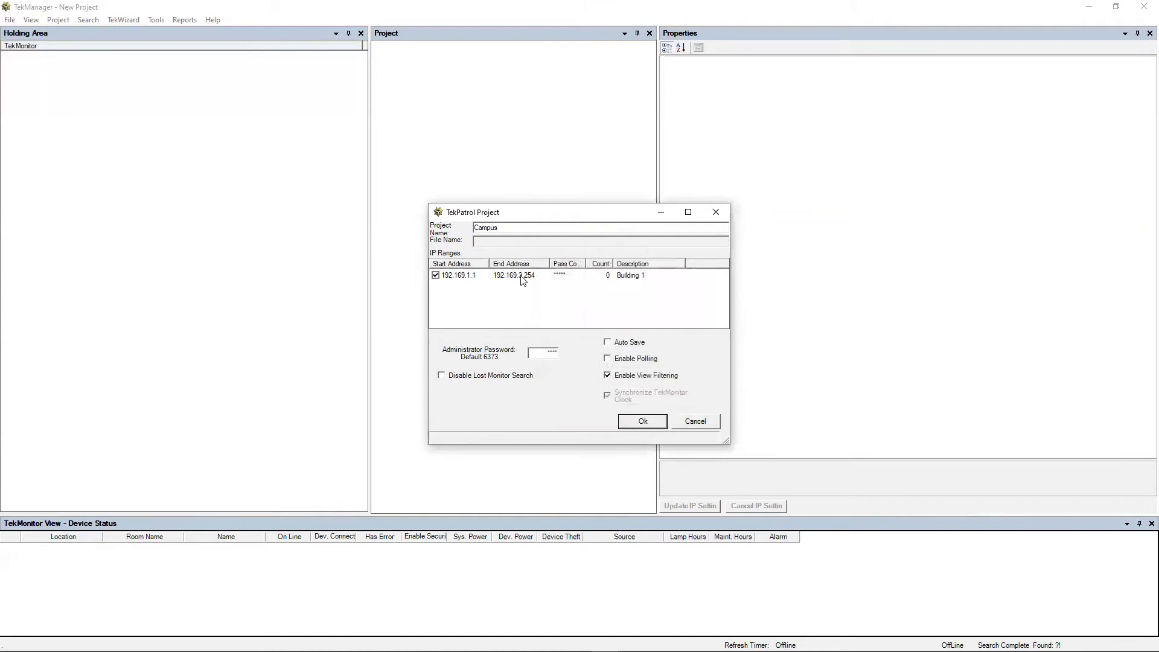
Step: Add another IP range described as Building 2, with its network beginning and ending at 192.169.4
{"action": "right_click", "coordinate": [523, 280]}
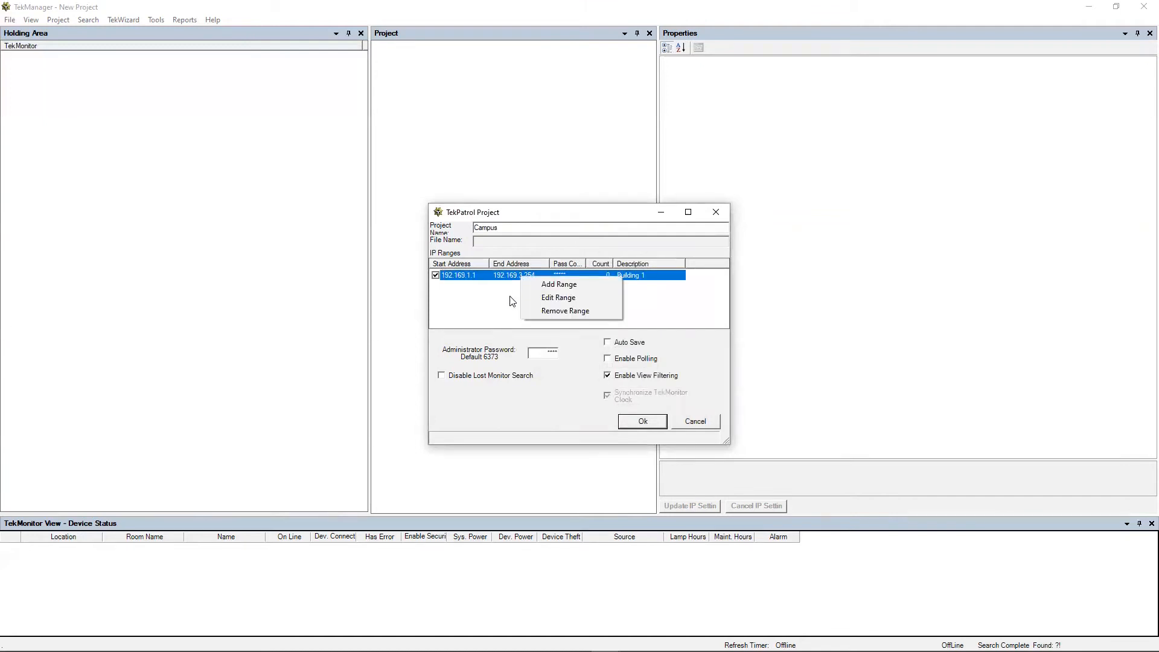
{"action": "left_click", "coordinate": [546, 287]}
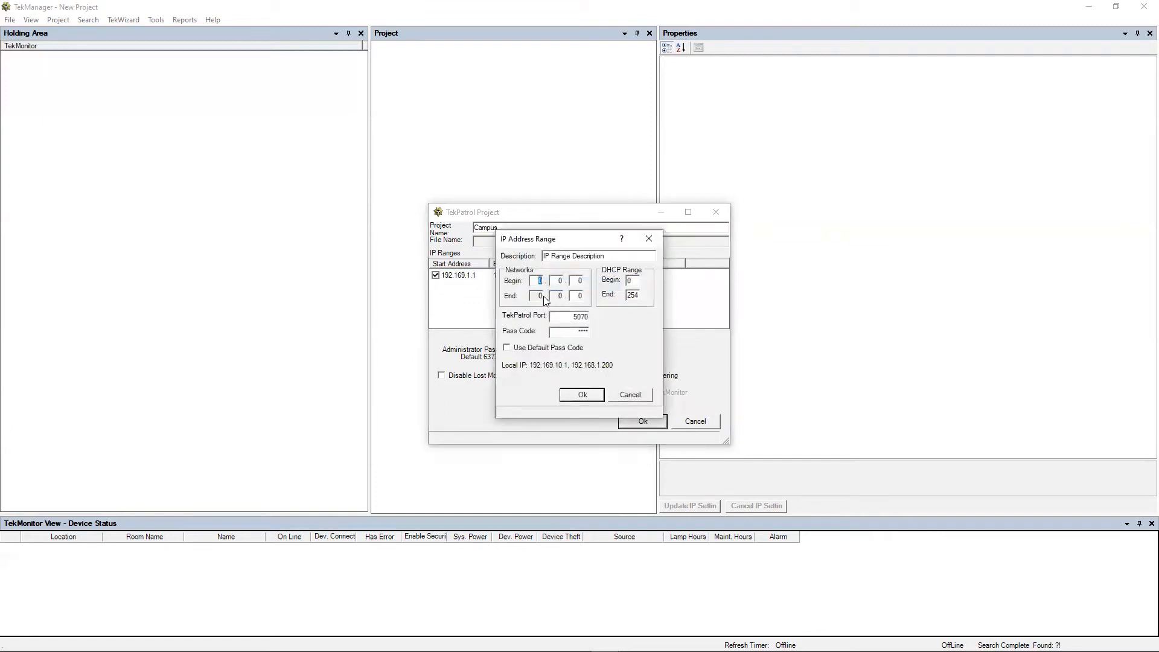
{"action": "left_click_drag", "start_coordinate": [611, 258], "coordinate": [486, 261]}
{"action": "type", "text": "Building 2"}
{"action": "key", "text": "Tab"}
{"action": "type", "text": "192"}
{"action": "key", "text": "Tab"}
{"action": "key", "text": "shift+Tab"}
{"action": "left_click_drag", "start_coordinate": [588, 246], "coordinate": [663, 246]}
{"action": "type", "text": "169"}
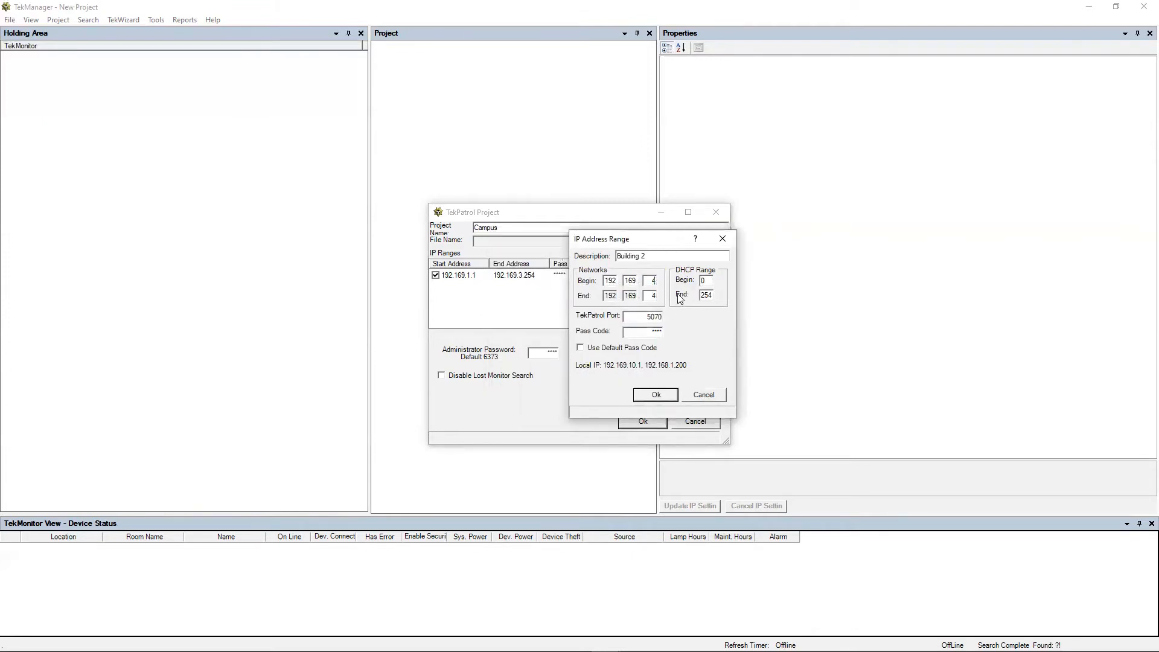
Step: Set the Building 2 range's DHCP start to 1, enter its pass code and save the range
{"action": "double_click", "coordinate": [709, 281]}
{"action": "type", "text": "1"}
{"action": "double_click", "coordinate": [656, 333]}
{"action": "type", "text": "1"}
{"action": "left_click", "coordinate": [643, 395]}
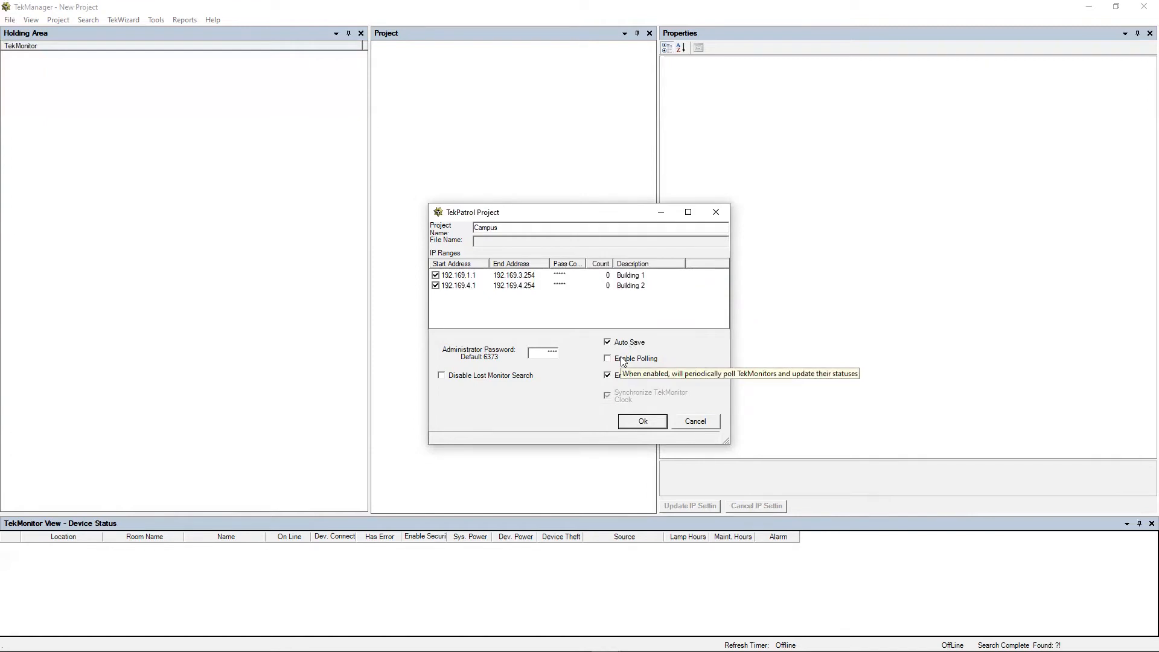
Step: Enable Auto Save and polling for the Campus project and apply the project settings
{"action": "left_click", "coordinate": [623, 361]}
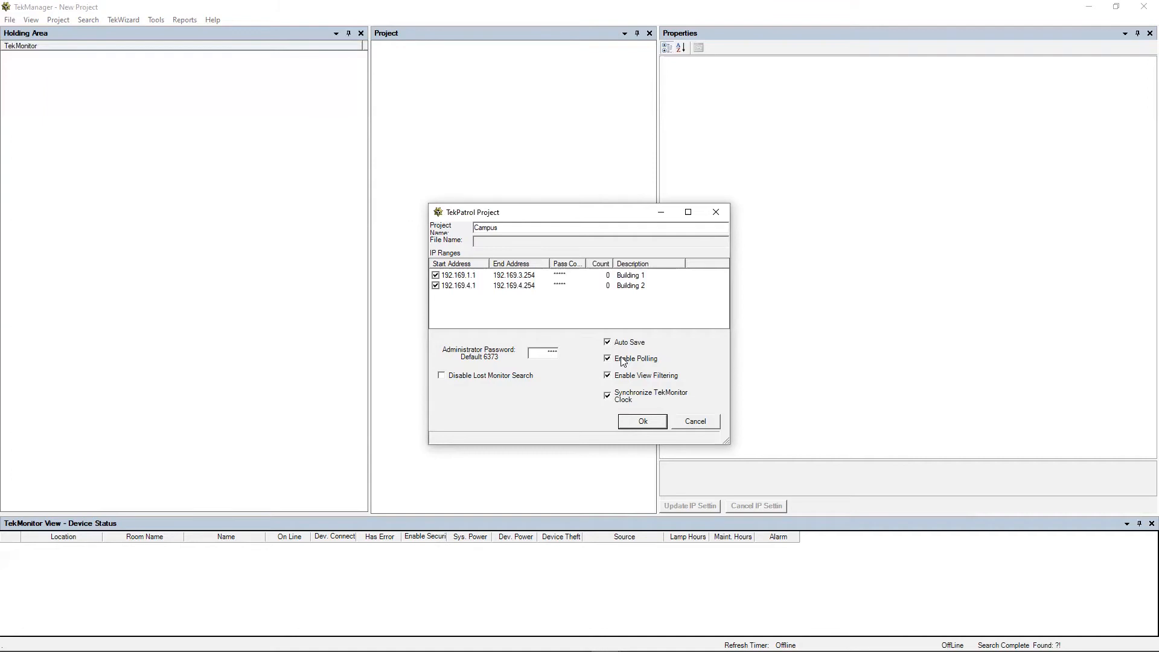
{"action": "left_click", "coordinate": [623, 361]}
{"action": "mouse_move", "coordinate": [646, 381]}
{"action": "left_click", "coordinate": [607, 358]}
{"action": "mouse_move", "coordinate": [500, 377]}
{"action": "left_click", "coordinate": [641, 425]}
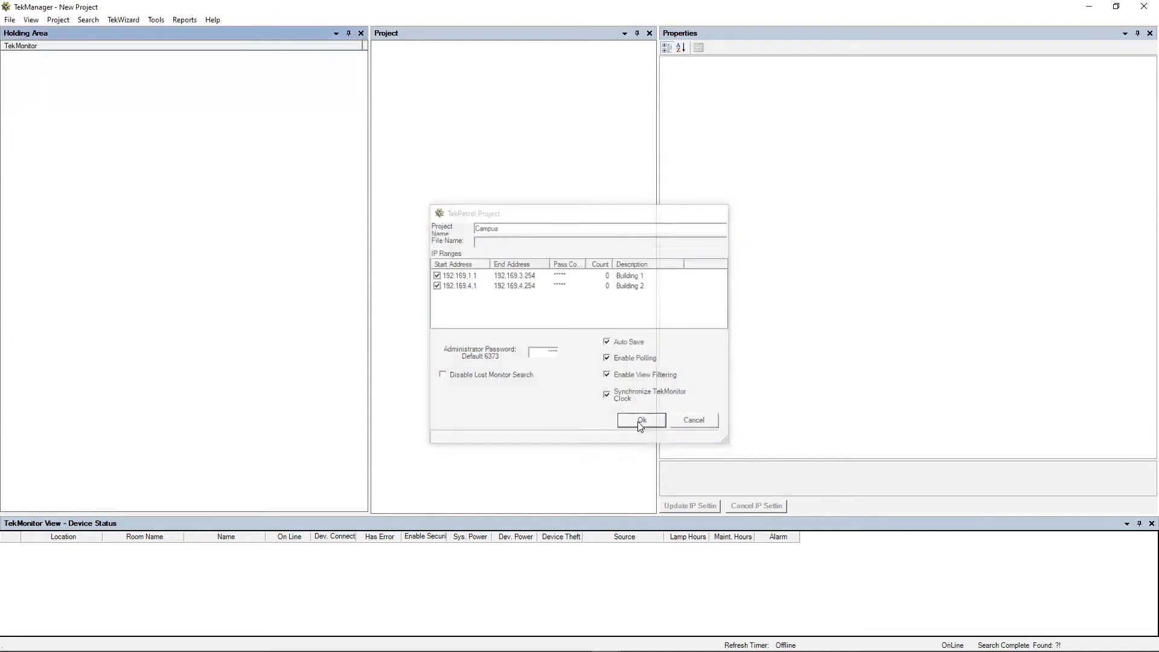
Step: Review the full drivers, template and projects file locations in the program options
{"action": "left_click", "coordinate": [156, 20]}
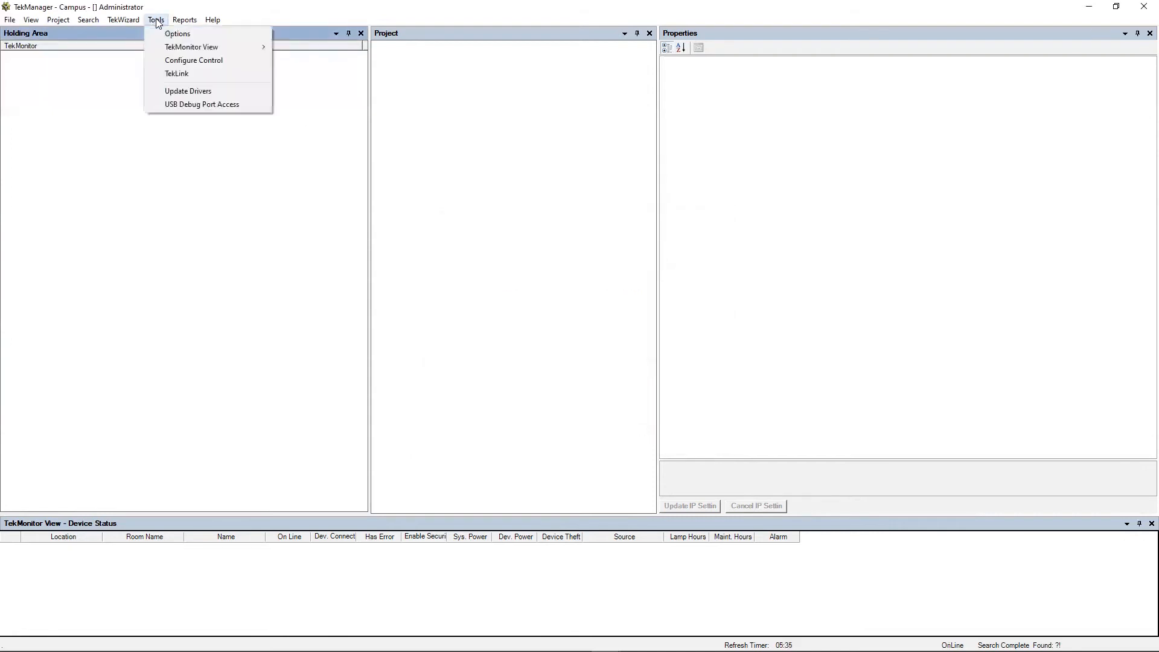
{"action": "left_click", "coordinate": [188, 38]}
{"action": "left_click_drag", "start_coordinate": [556, 249], "coordinate": [460, 200]}
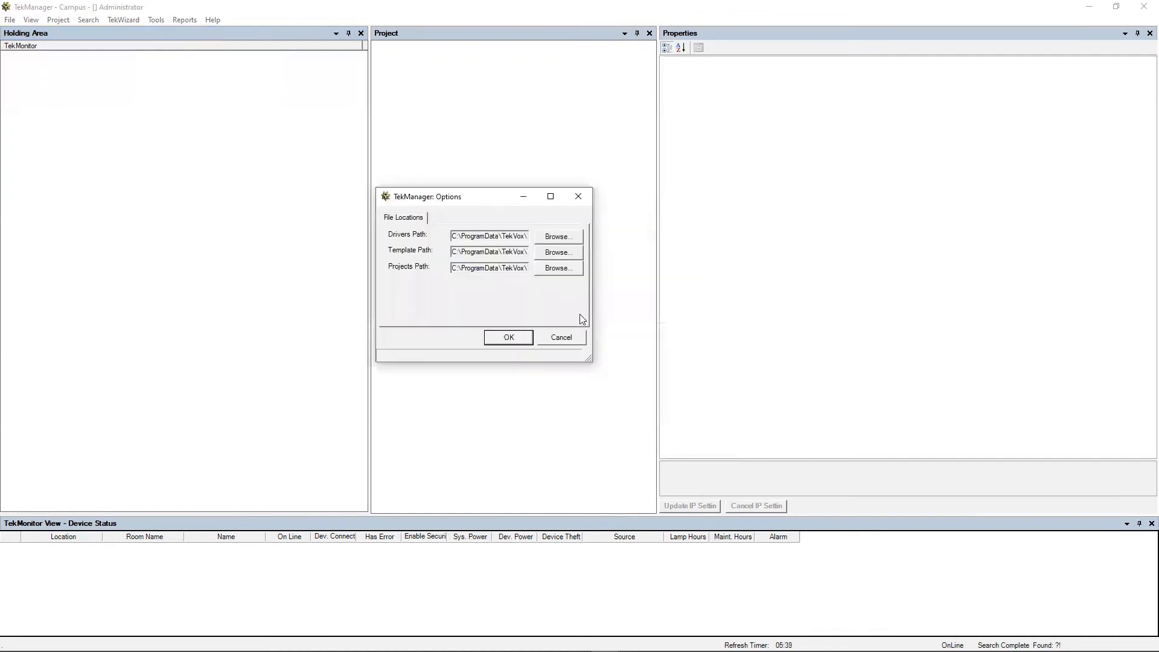
{"action": "left_click_drag", "start_coordinate": [588, 361], "coordinate": [752, 375]}
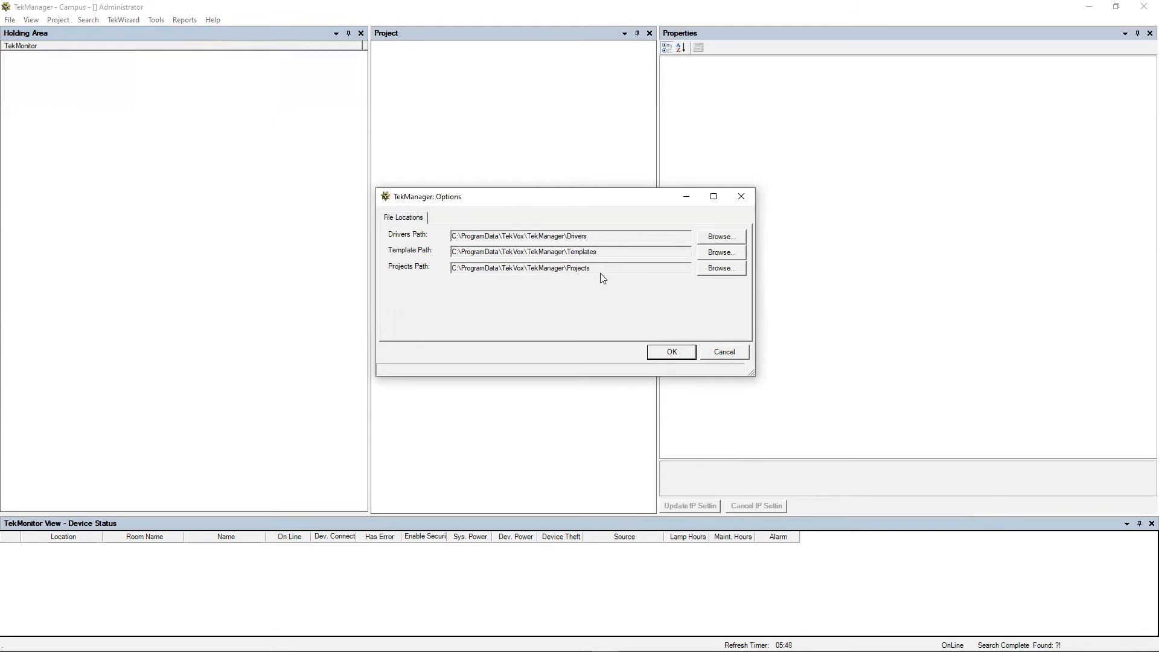
{"action": "left_click_drag", "start_coordinate": [607, 270], "coordinate": [448, 273]}
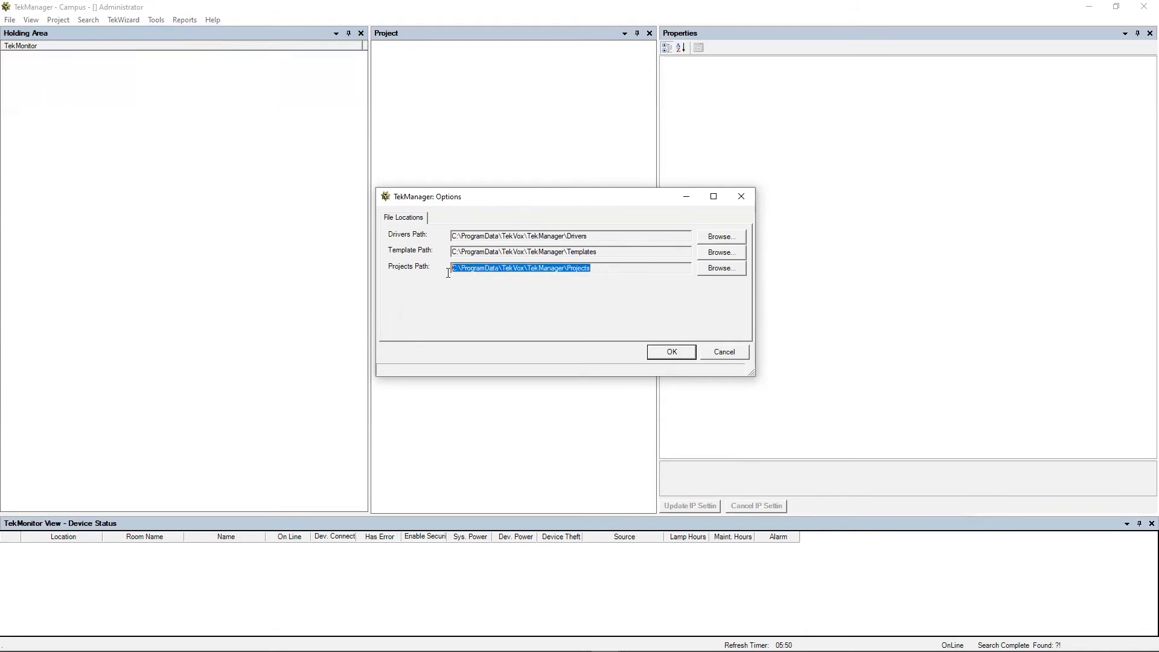
{"action": "left_click_drag", "start_coordinate": [597, 252], "coordinate": [454, 255]}
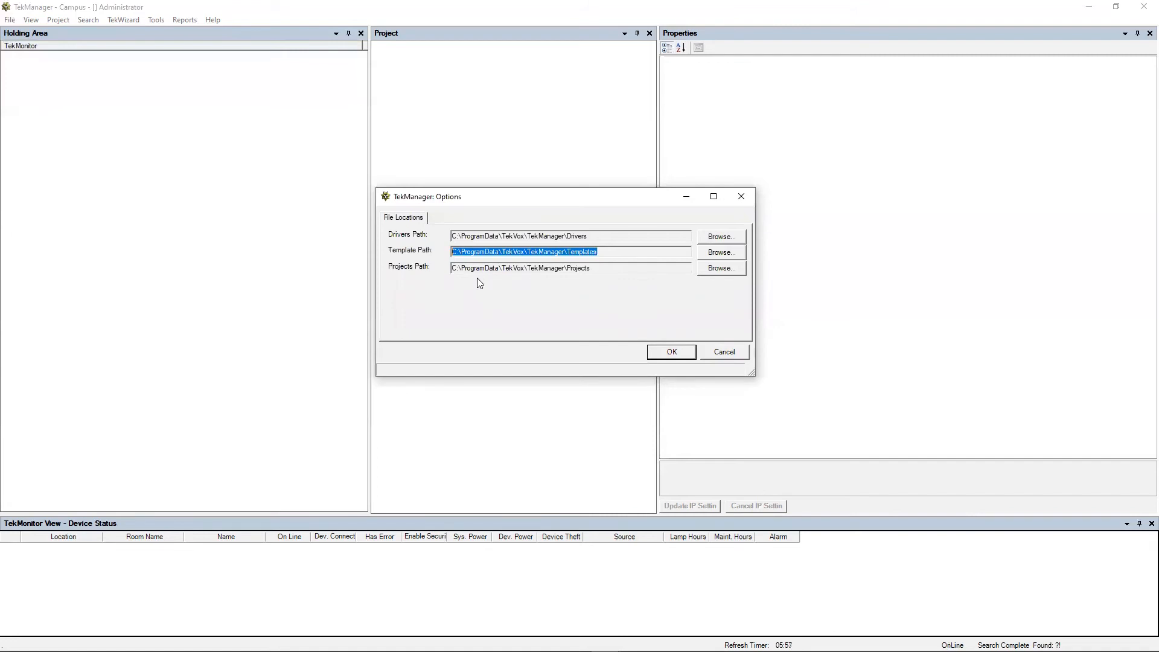
{"action": "left_click_drag", "start_coordinate": [600, 236], "coordinate": [453, 236]}
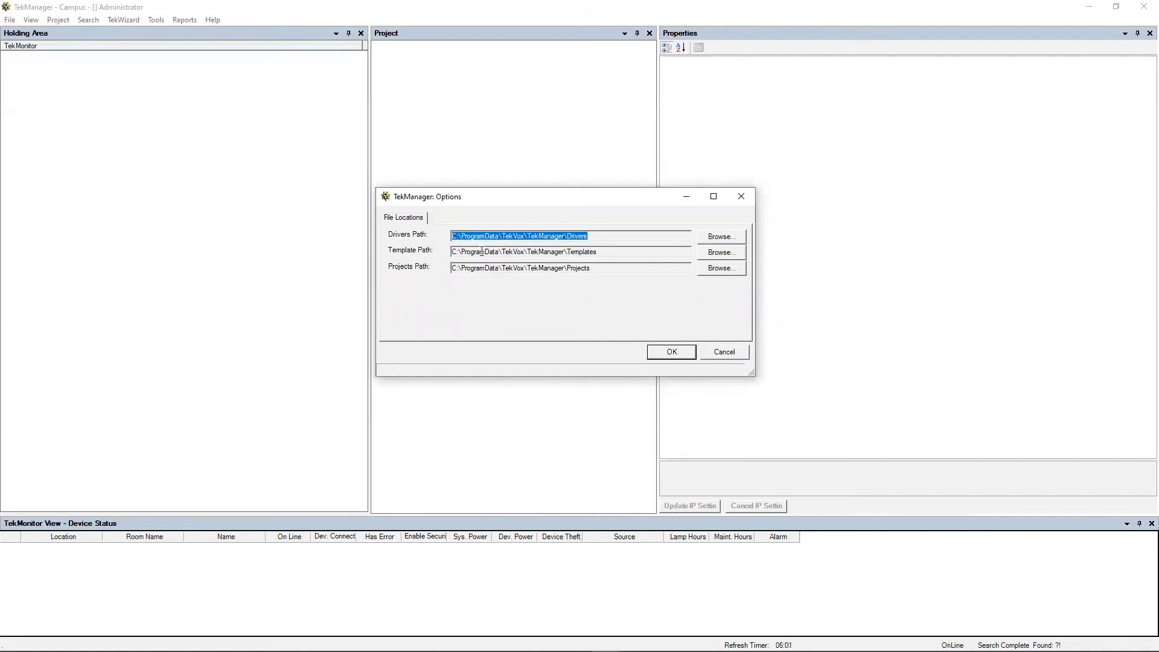
Step: Look through the folder choices for the drivers path, cancel the selection and close the options
{"action": "left_click", "coordinate": [721, 236]}
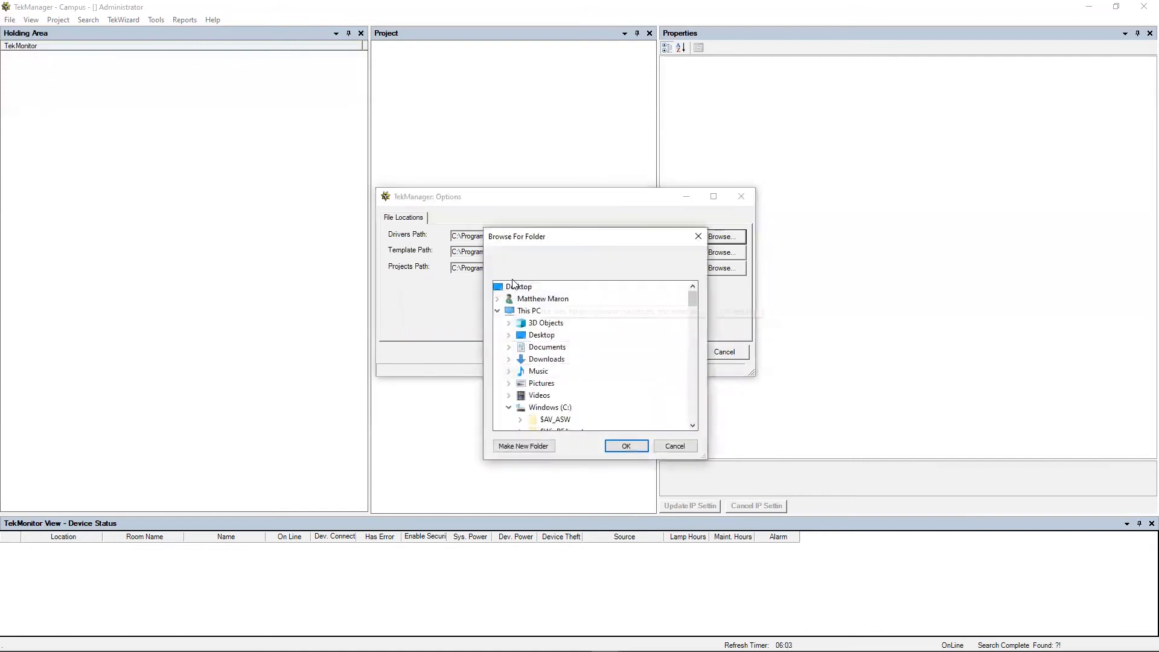
{"action": "scroll", "coordinate": [547, 347], "scroll_direction": "down", "scroll_amount": 3}
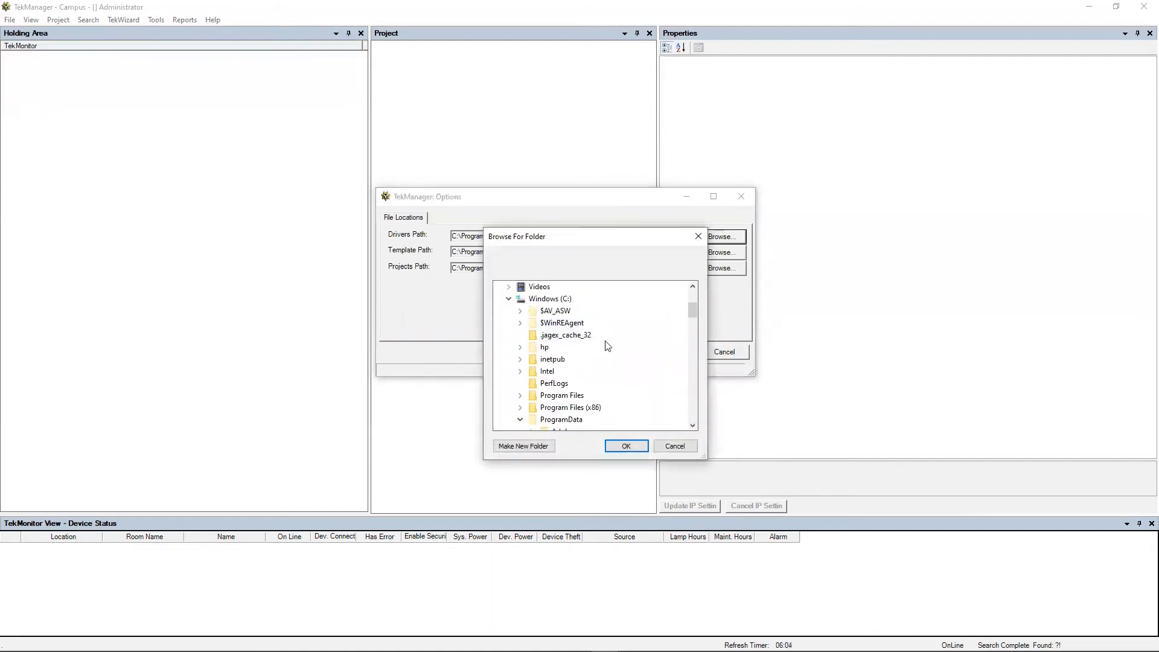
{"action": "scroll", "coordinate": [579, 365], "scroll_direction": "up", "scroll_amount": 3}
{"action": "left_click", "coordinate": [669, 452]}
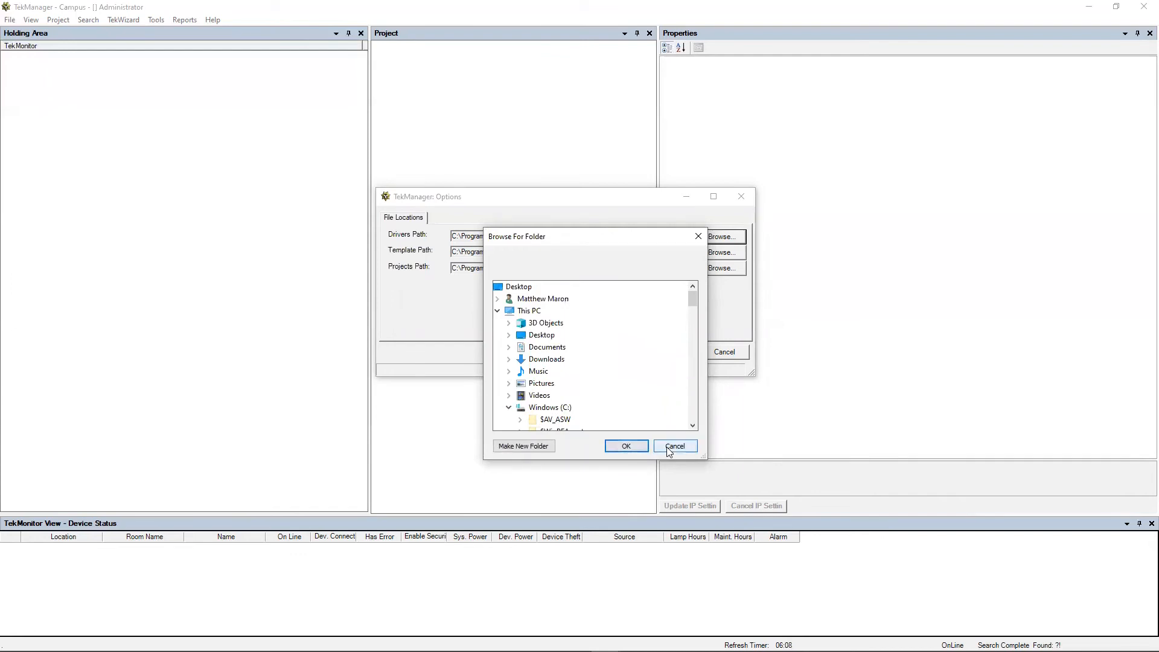
{"action": "left_click", "coordinate": [668, 452]}
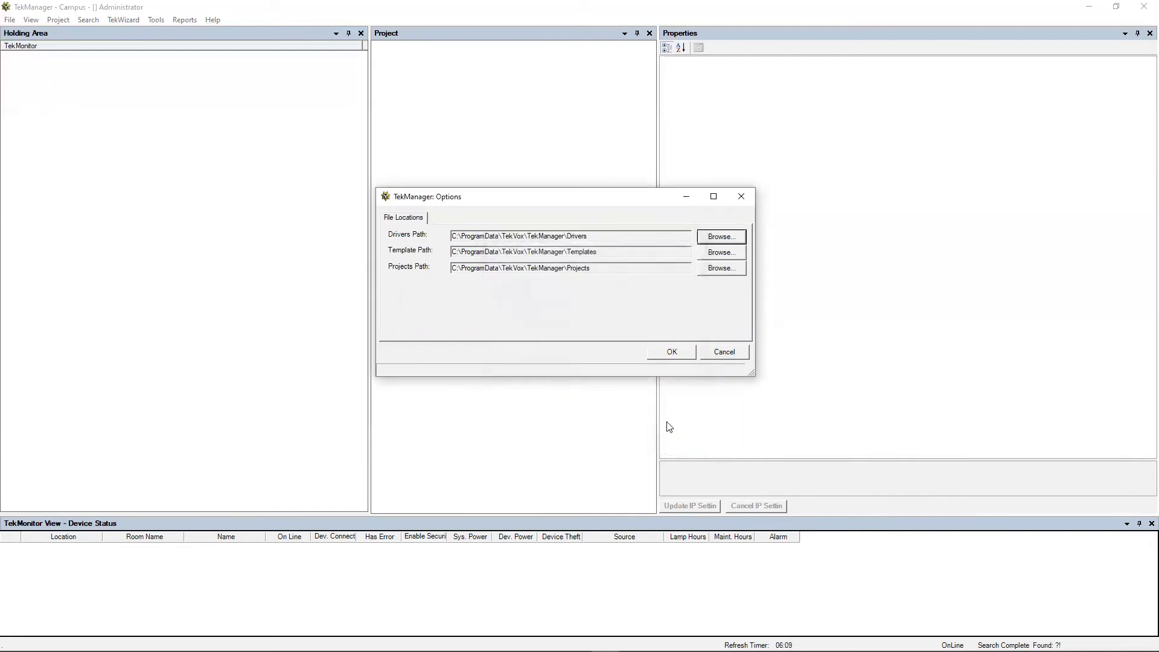
{"action": "left_click", "coordinate": [671, 352]}
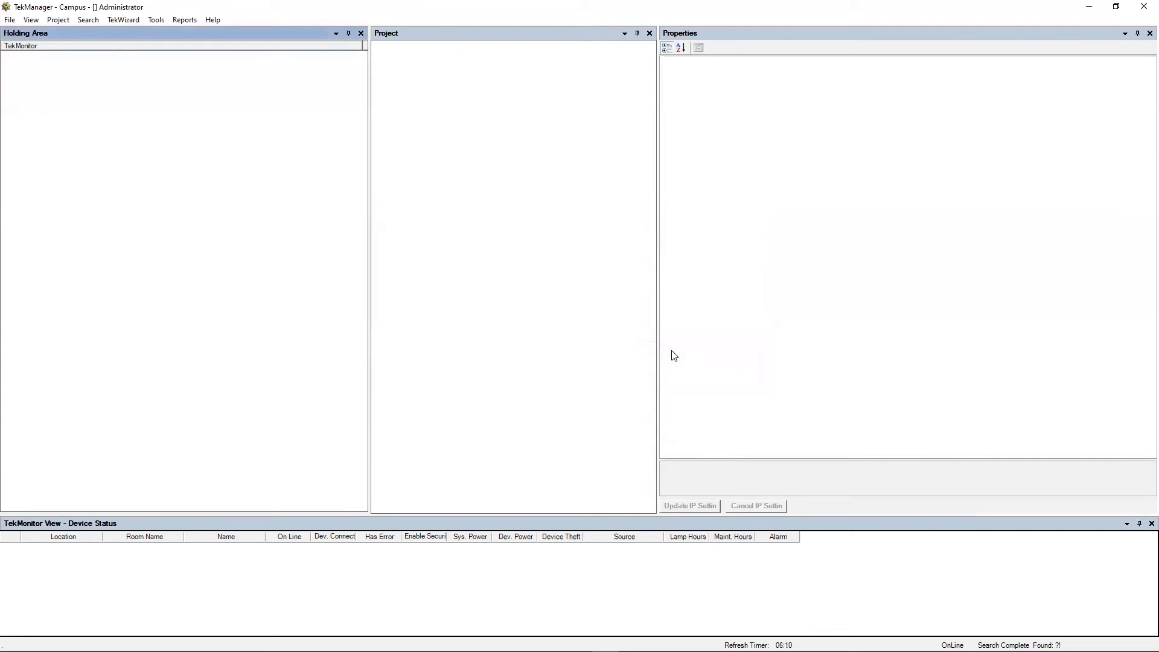
Step: Search the checked Building 1 and Building 2 IP ranges for TekMonitors and close the search window
{"action": "left_click", "coordinate": [83, 22]}
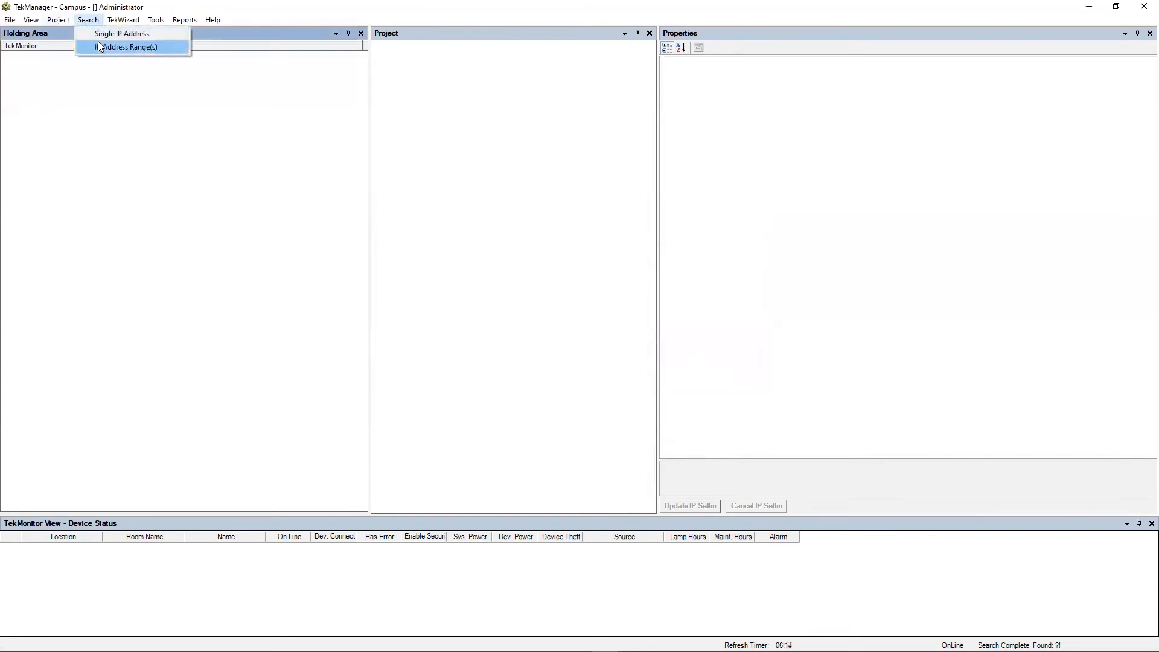
{"action": "left_click", "coordinate": [99, 46]}
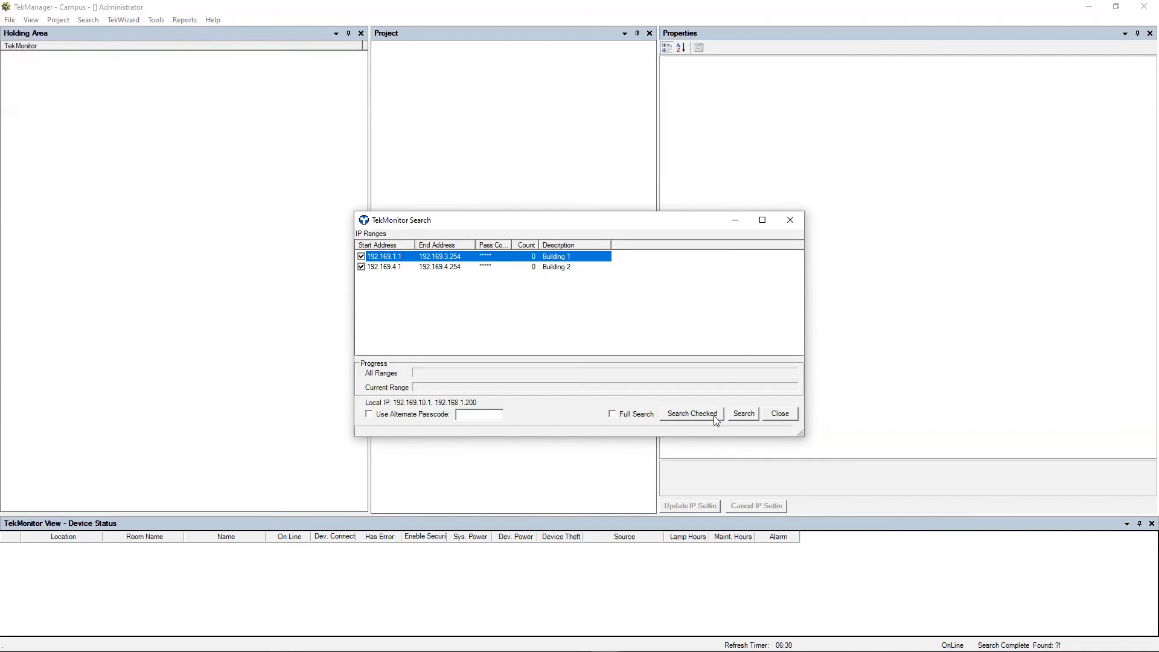
{"action": "left_click", "coordinate": [699, 413]}
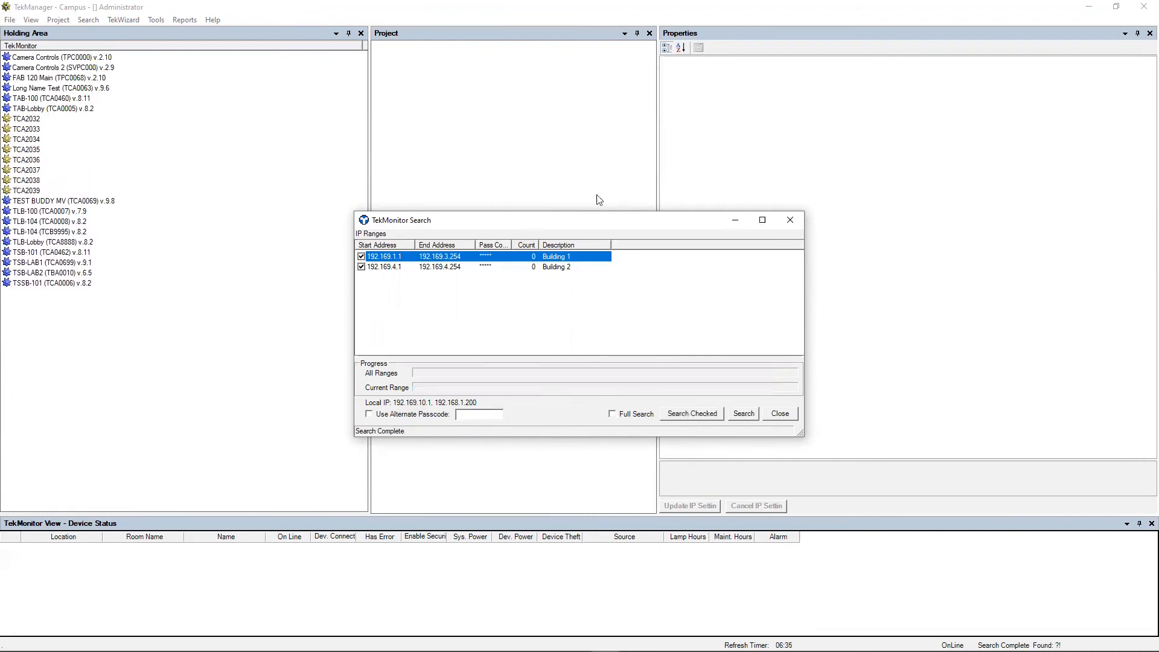
{"action": "left_click", "coordinate": [791, 221]}
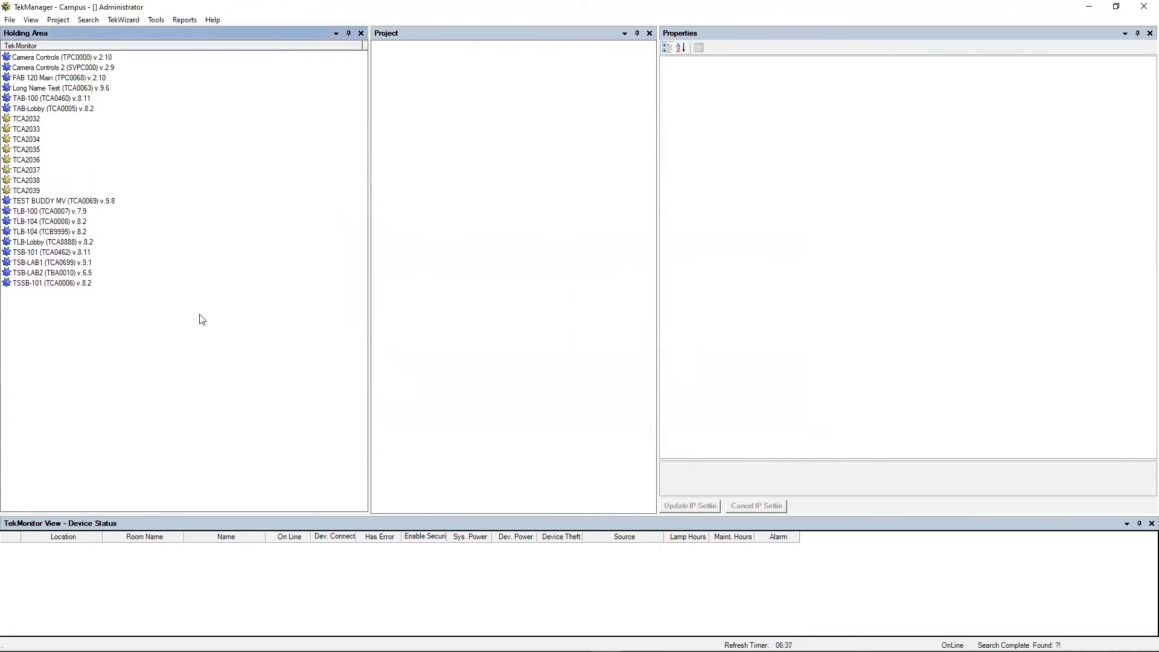
Step: Move the monitors Camera Controls through TAB-Lobby and TEST BUDDY MV through TSSB-101 from the Holding Area into the project
{"action": "left_click_drag", "start_coordinate": [106, 323], "coordinate": [15, 205]}
{"action": "left_click_drag", "start_coordinate": [173, 207], "coordinate": [495, 172]}
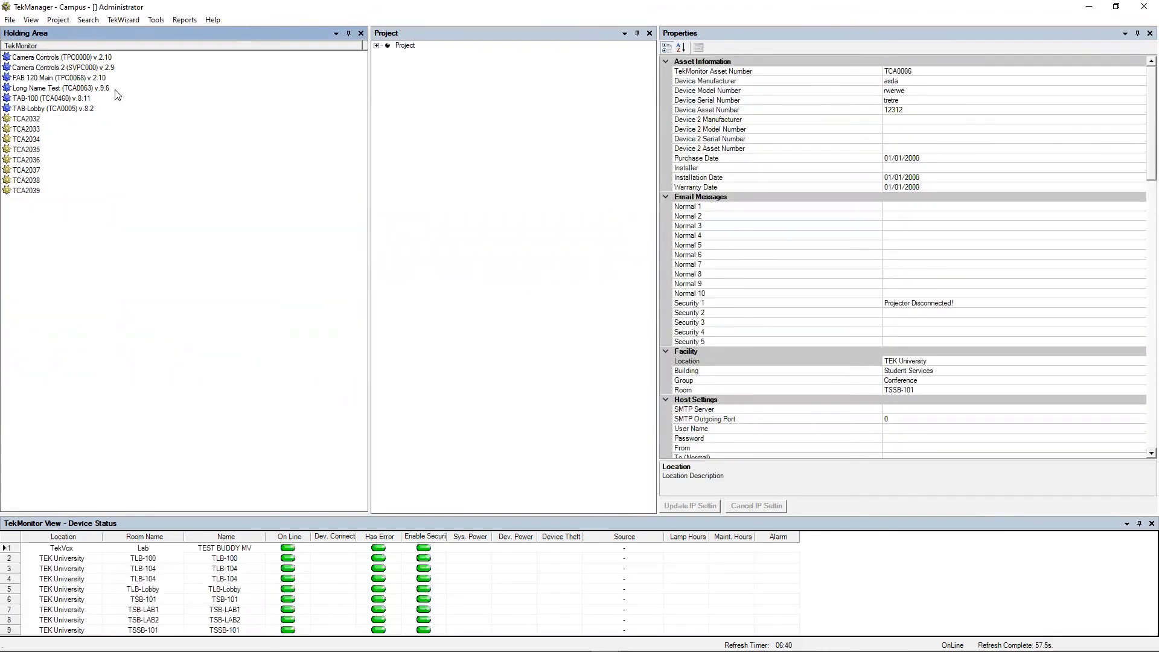
{"action": "left_click_drag", "start_coordinate": [162, 120], "coordinate": [8, 59]}
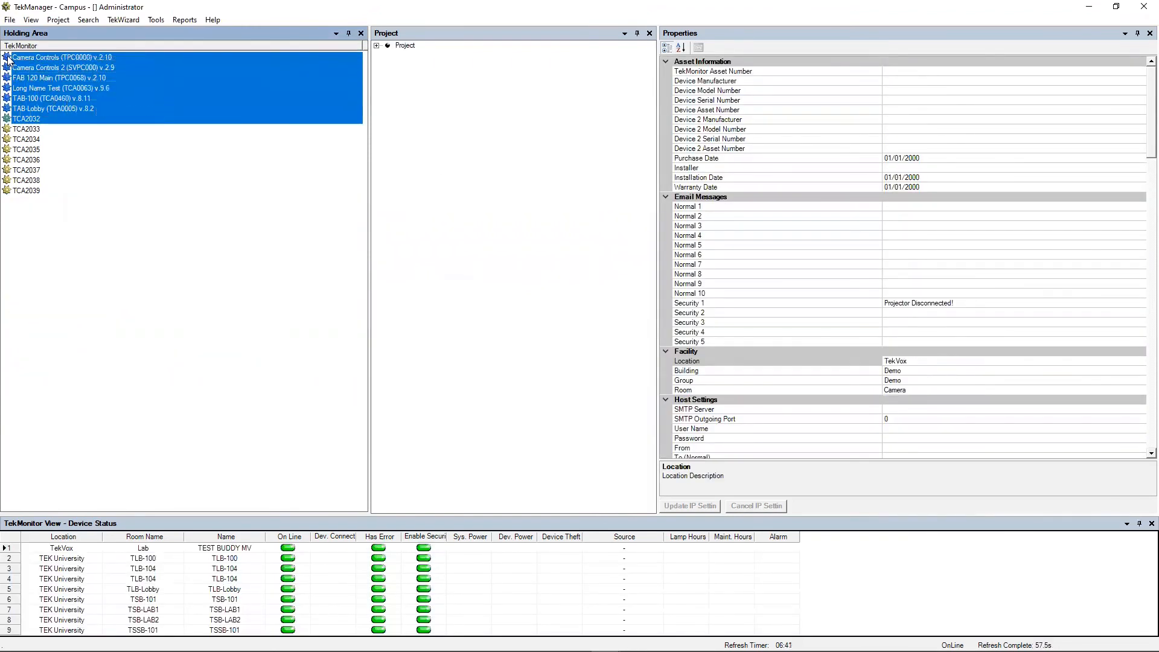
{"action": "left_click", "coordinate": [205, 101]}
{"action": "left_click_drag", "start_coordinate": [352, 119], "coordinate": [59, 69]}
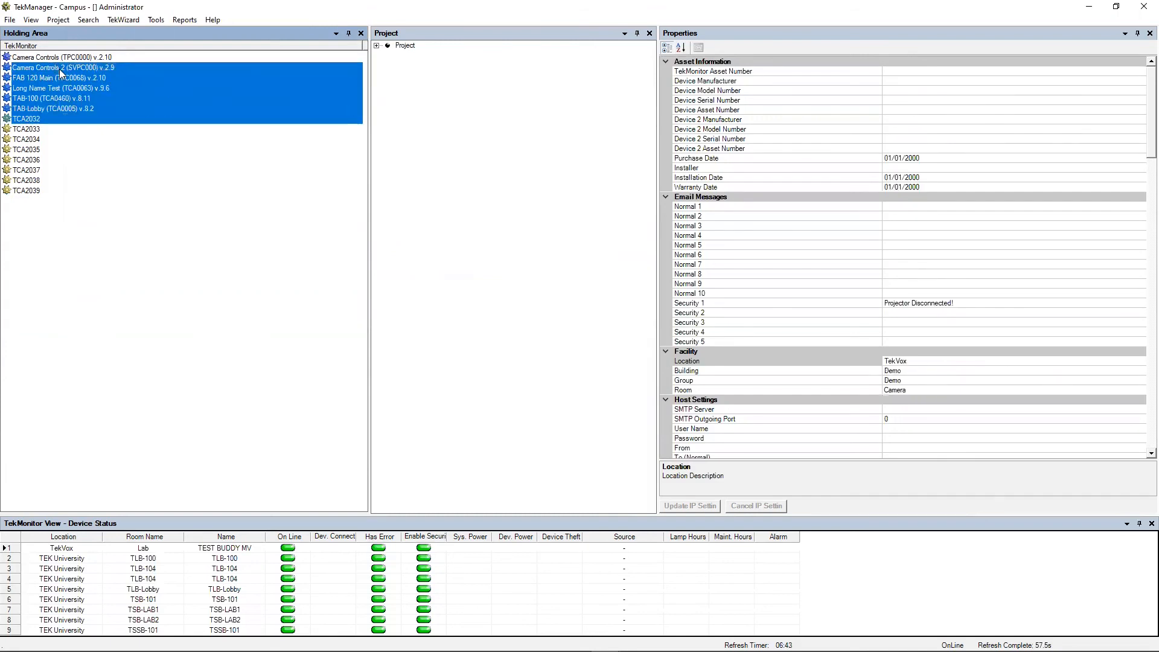
{"action": "left_click", "coordinate": [363, 114]}
{"action": "left_click_drag", "start_coordinate": [364, 112], "coordinate": [476, 103]}
Step: Expand the project tree and remove the HOUSTON NORTH FALLBROOK location, confirming its removal
{"action": "left_click", "coordinate": [376, 46]}
{"action": "left_click", "coordinate": [388, 55]}
{"action": "left_click", "coordinate": [388, 55]}
{"action": "right_click", "coordinate": [411, 55]}
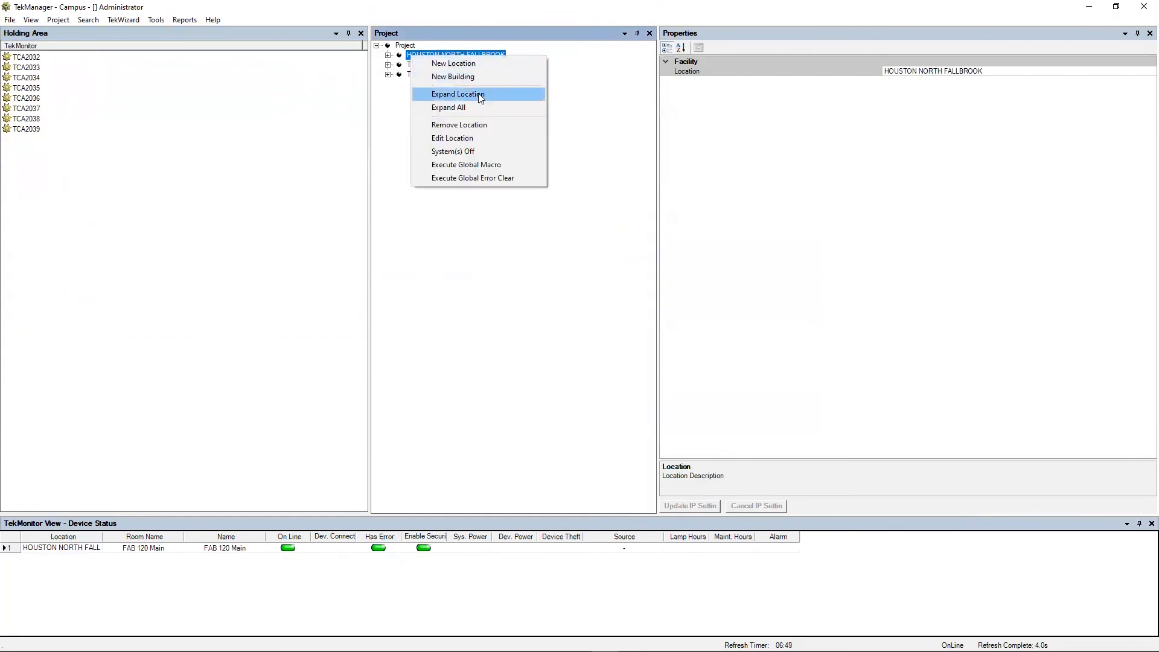
{"action": "left_click", "coordinate": [478, 125]}
{"action": "left_click", "coordinate": [564, 374]}
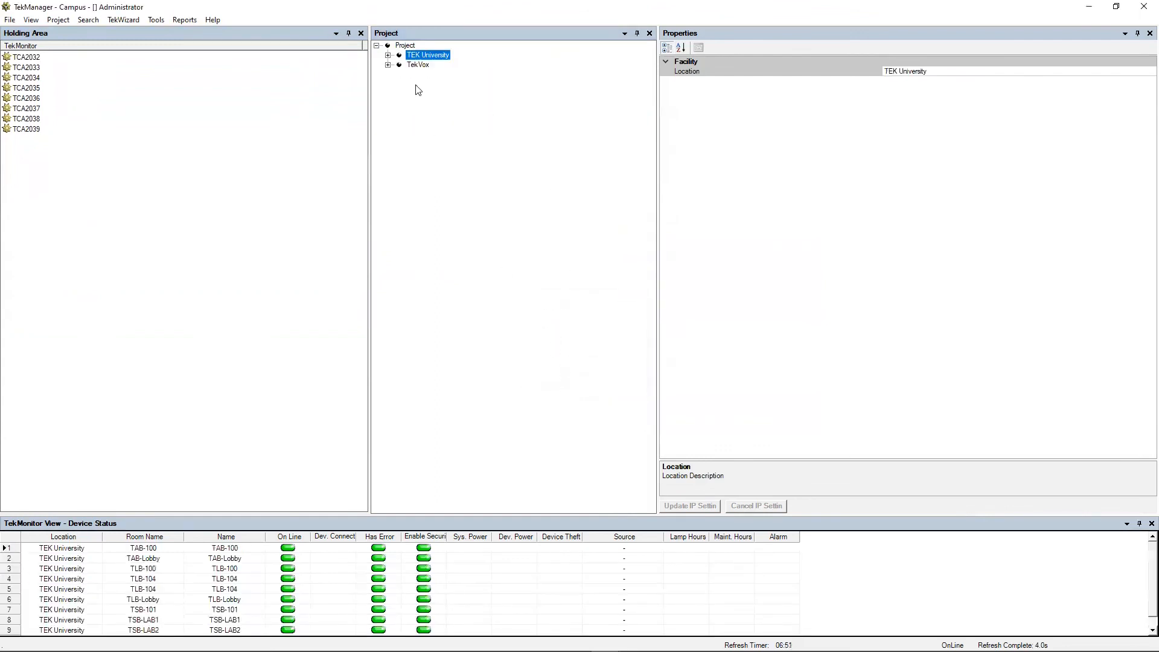
Step: Expand TEK University's Administration building down to the monitors in its Classroom and Lobby groups, and check the buildings under TekVox
{"action": "left_click", "coordinate": [388, 55]}
{"action": "left_click", "coordinate": [399, 65]}
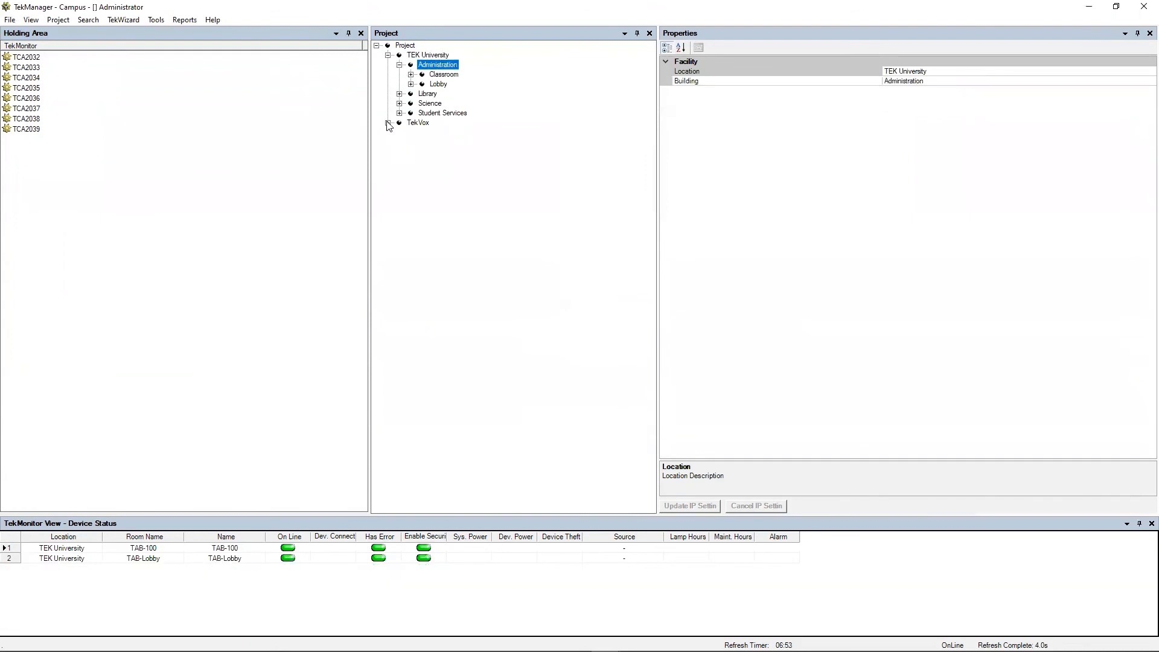
{"action": "left_click", "coordinate": [387, 123]}
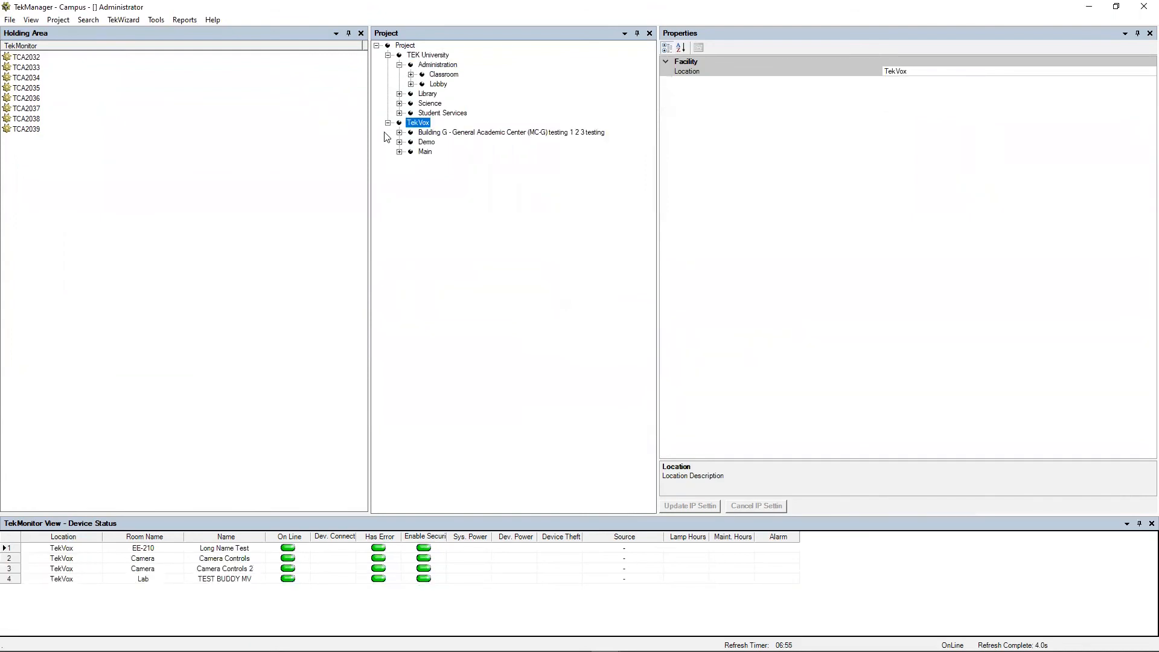
{"action": "left_click", "coordinate": [388, 123]}
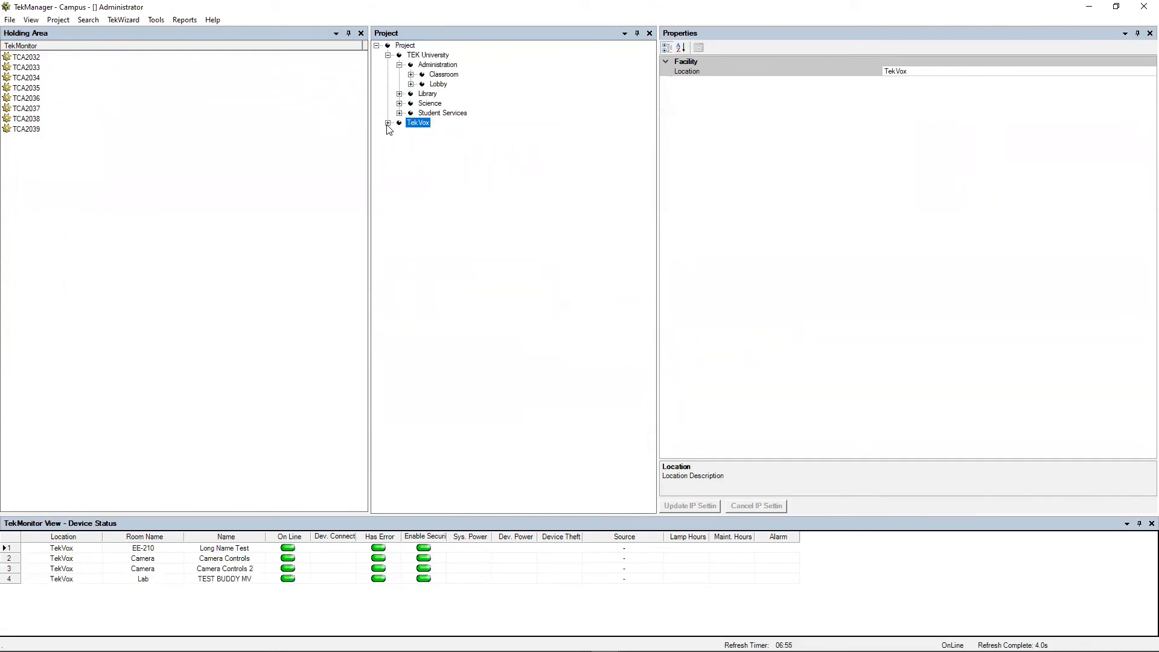
{"action": "left_click", "coordinate": [410, 74]}
{"action": "left_click", "coordinate": [429, 85]}
{"action": "left_click", "coordinate": [422, 83]}
{"action": "left_click", "coordinate": [411, 103]}
{"action": "left_click", "coordinate": [422, 113]}
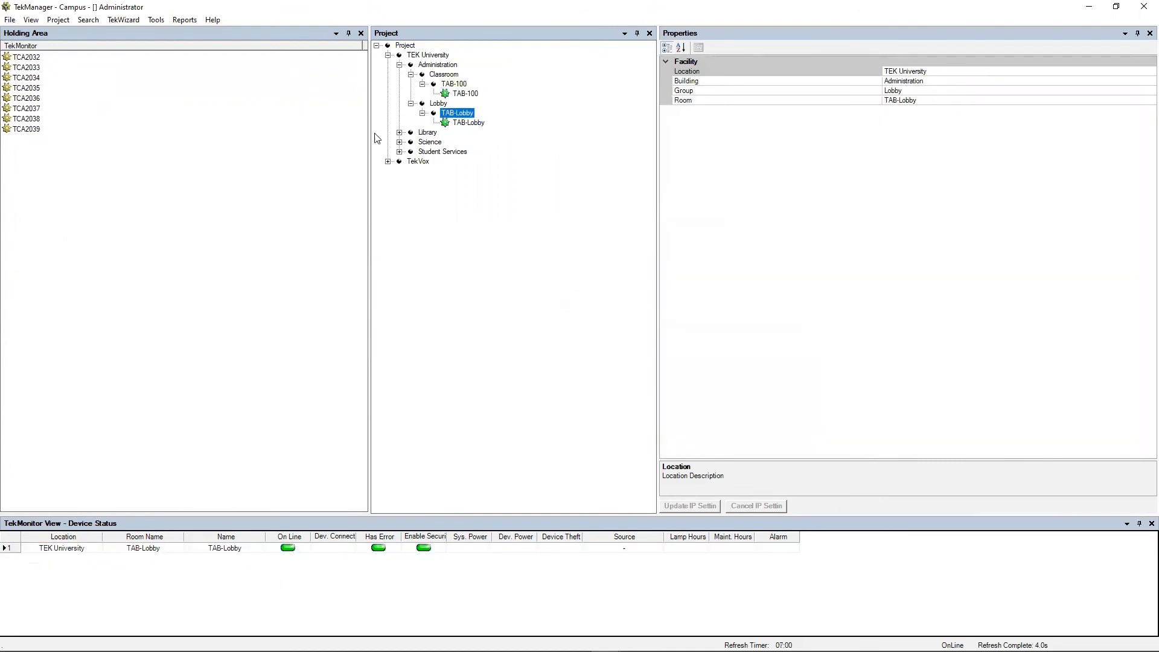
Step: Save the project as Campus in the TekManager Projects folder, as a project file (*.tvp)
{"action": "left_click", "coordinate": [10, 19]}
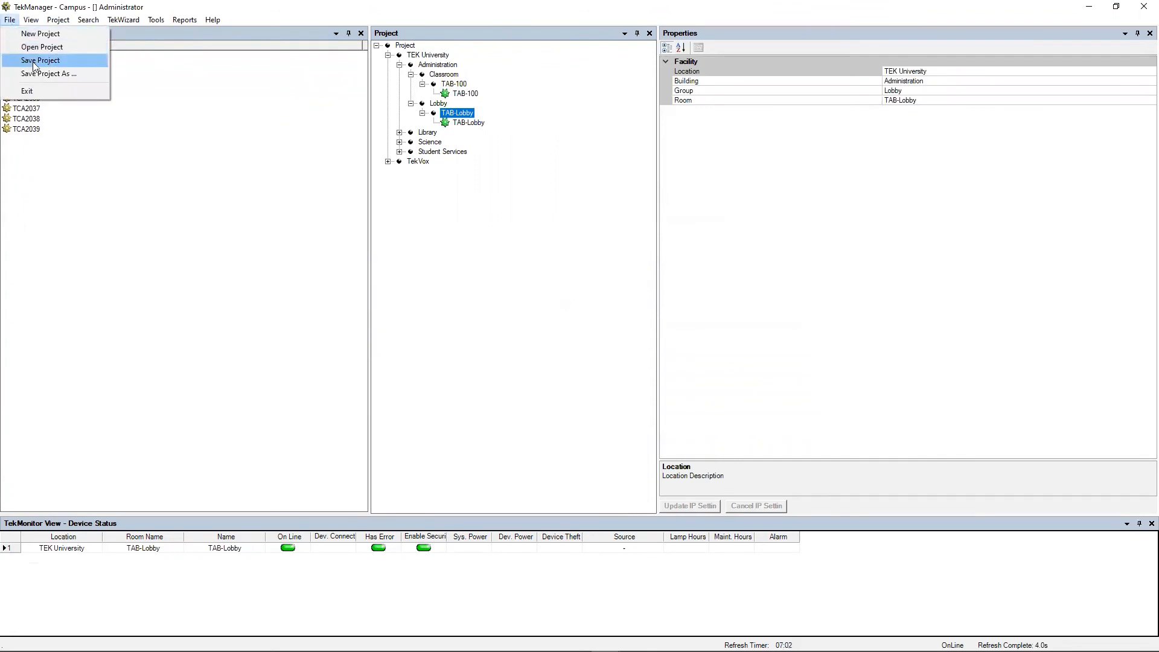
{"action": "left_click", "coordinate": [37, 61]}
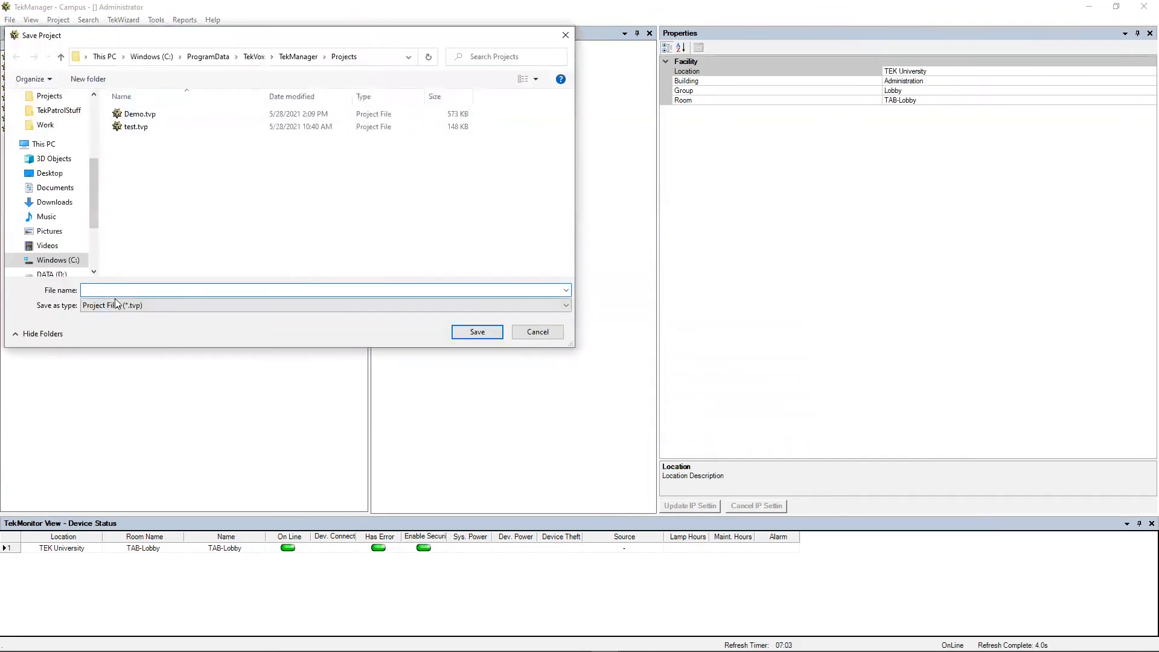
{"action": "left_click", "coordinate": [114, 303]}
{"action": "left_click", "coordinate": [128, 293]}
{"action": "type", "text": "Campus"}
{"action": "key", "text": "Return"}
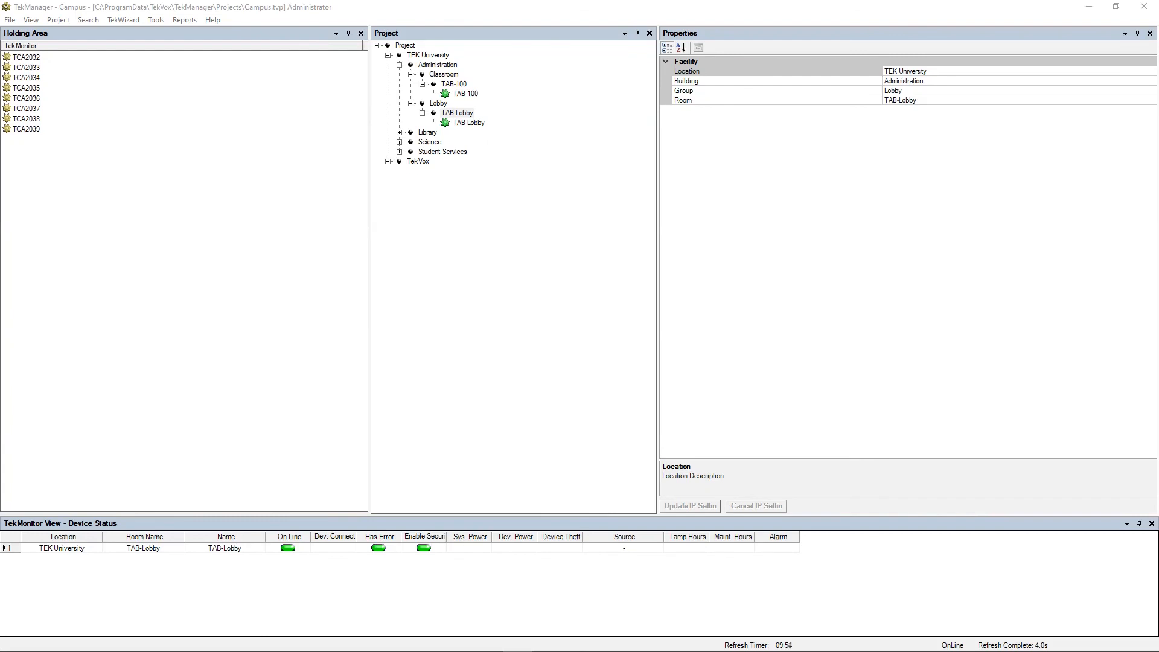
Step: Review the device status of all monitors in the project, of the Classroom group and of the TAB-Lobby room
{"action": "left_click", "coordinate": [405, 46]}
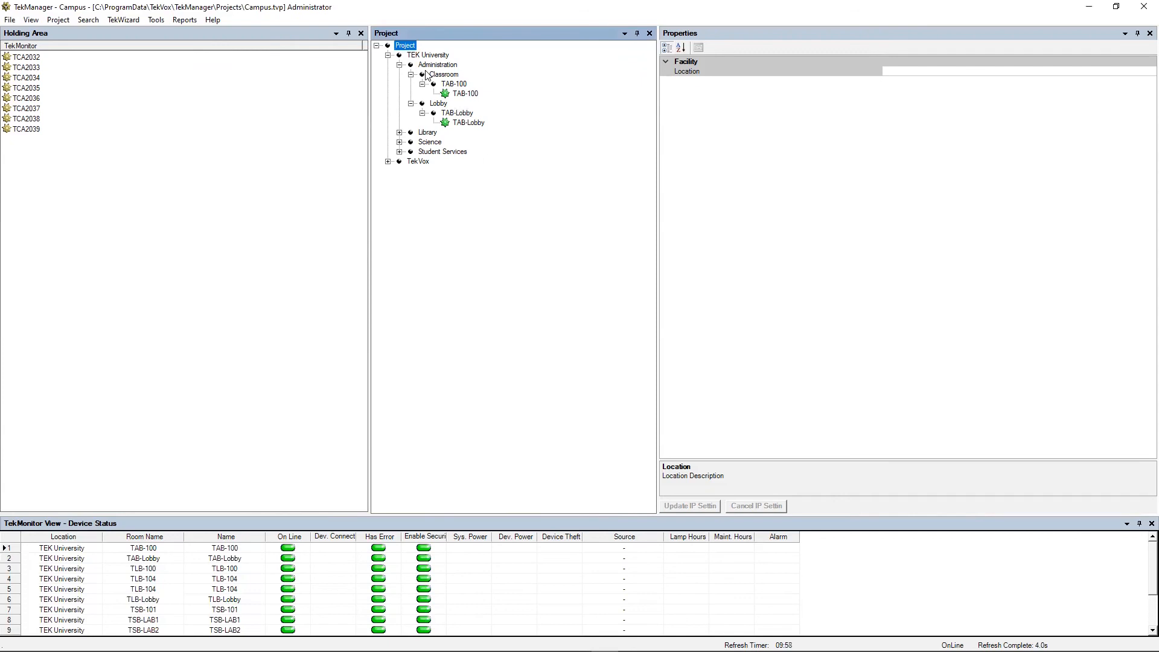
{"action": "scroll", "coordinate": [393, 601], "scroll_direction": "down", "scroll_amount": 2}
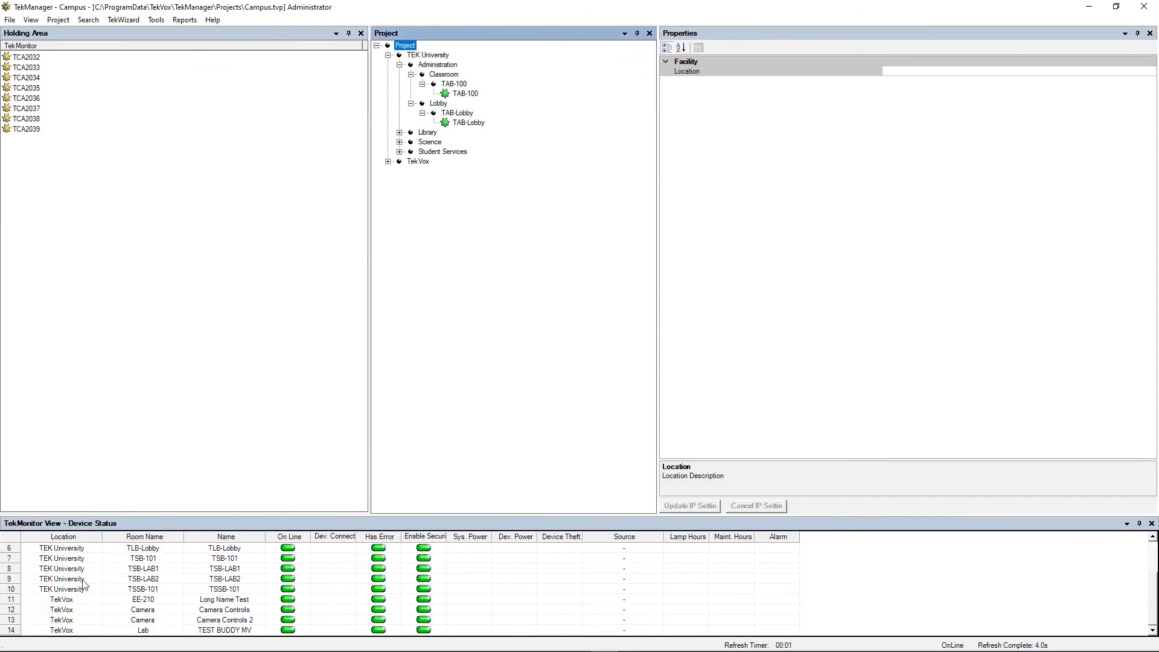
{"action": "scroll", "coordinate": [101, 596], "scroll_direction": "up", "scroll_amount": 2}
{"action": "scroll", "coordinate": [235, 583], "scroll_direction": "down", "scroll_amount": 2}
{"action": "scroll", "coordinate": [203, 599], "scroll_direction": "up", "scroll_amount": 2}
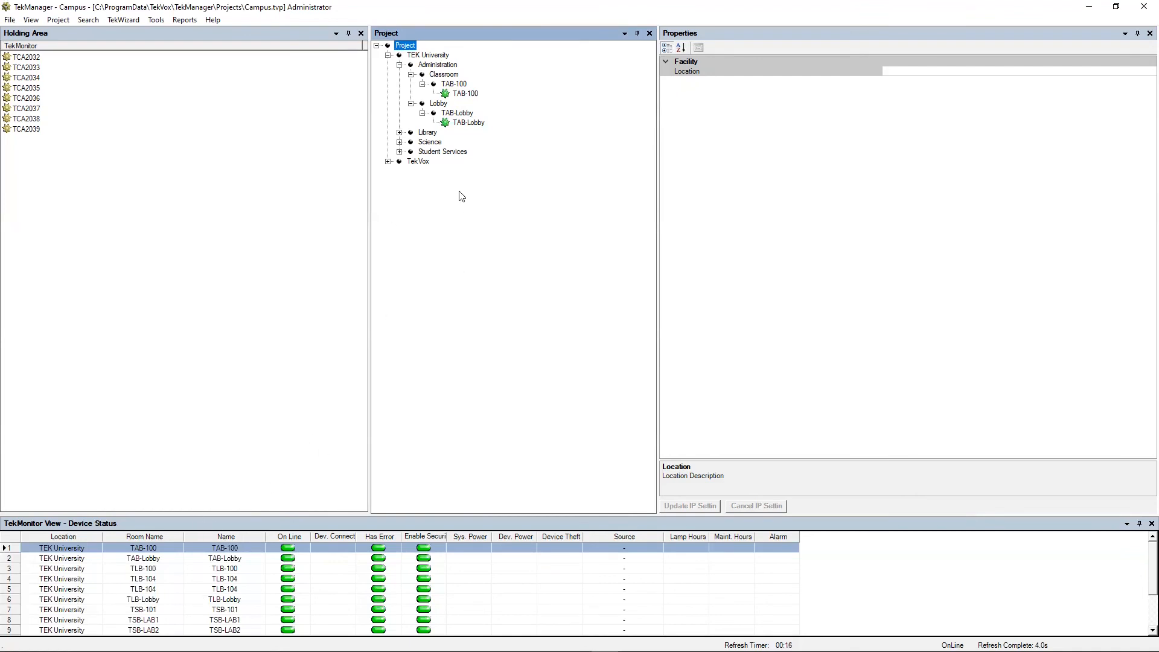
{"action": "left_click", "coordinate": [444, 75]}
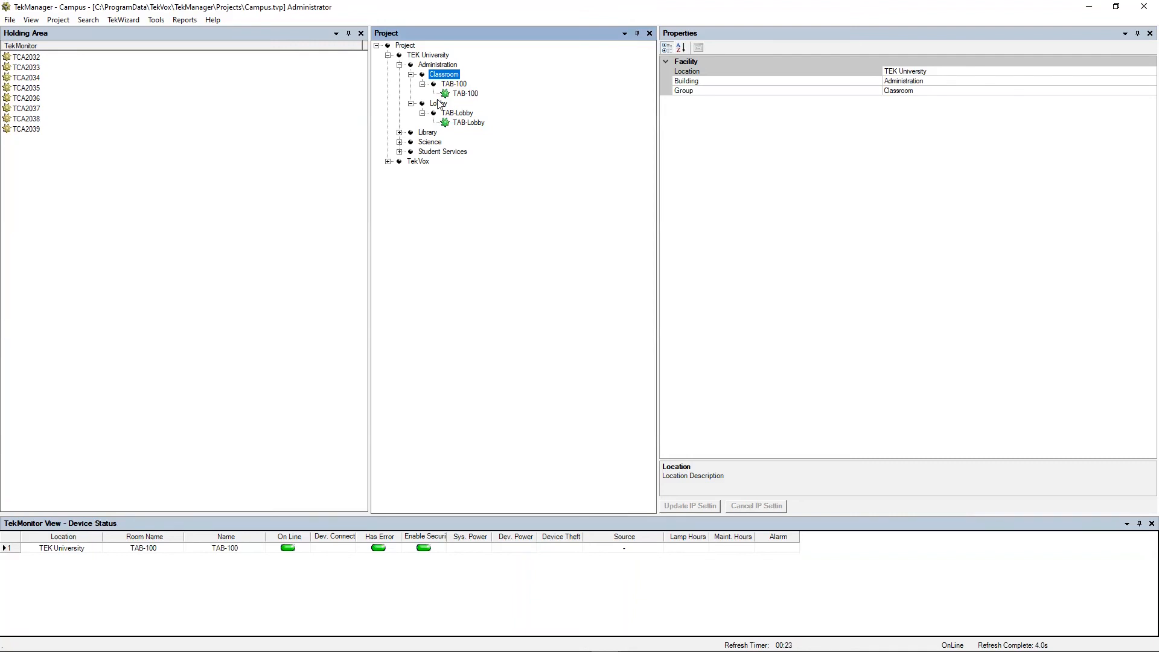
{"action": "left_click", "coordinate": [457, 113]}
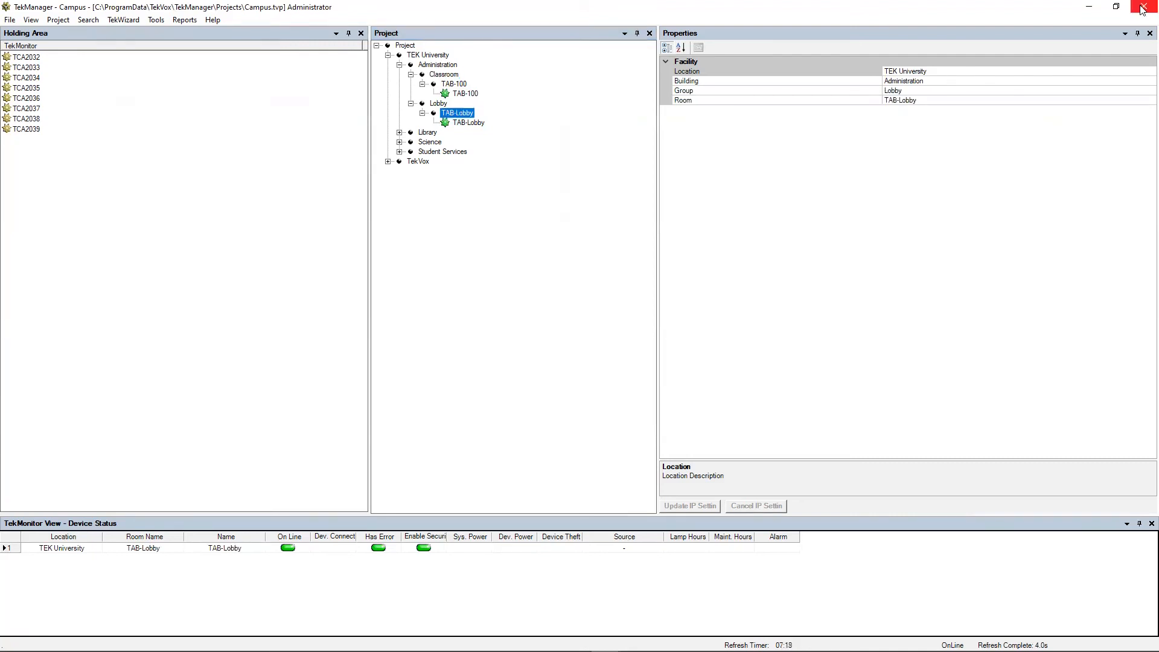